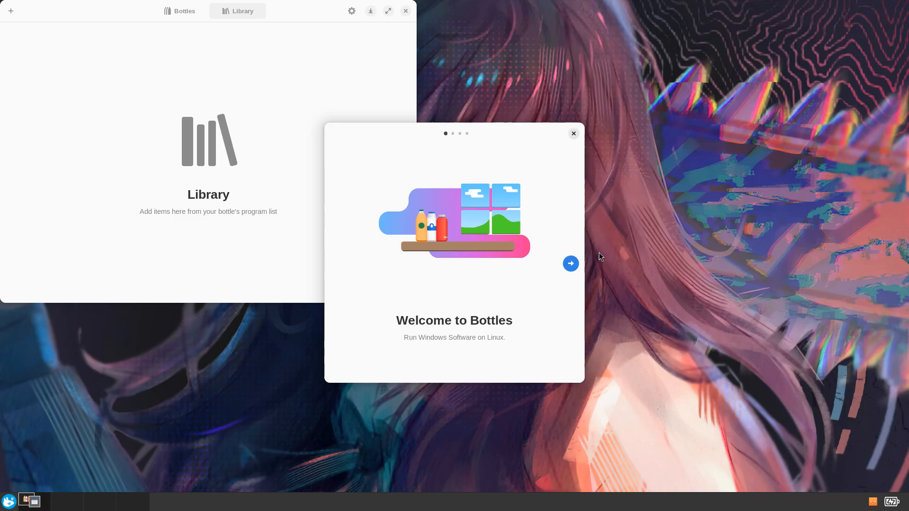
Complete the Bottles first-run setup, start using the program, and move its window to the middle of the desktop
left_click(571, 264)
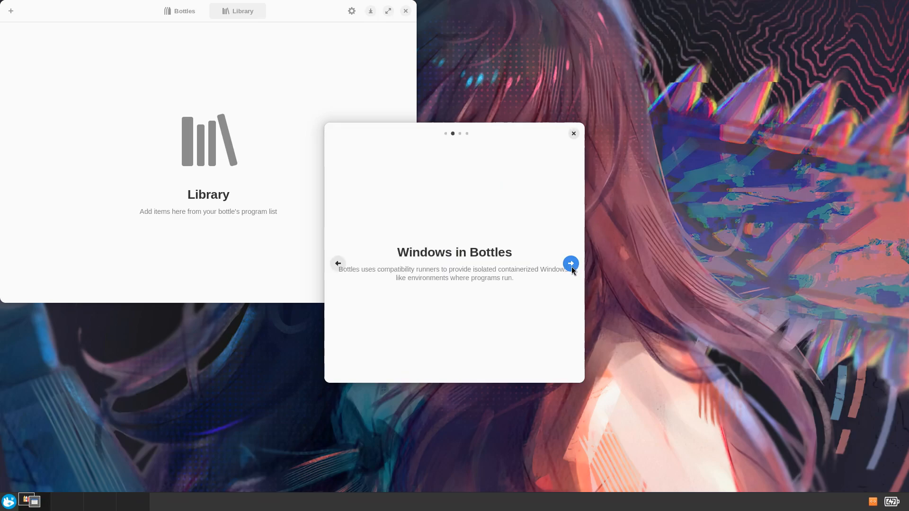
left_click(571, 265)
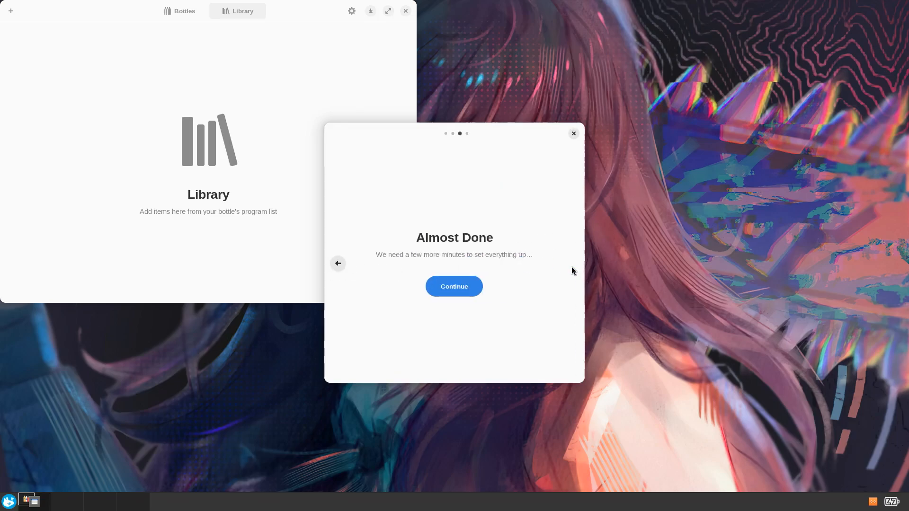
left_click(460, 285)
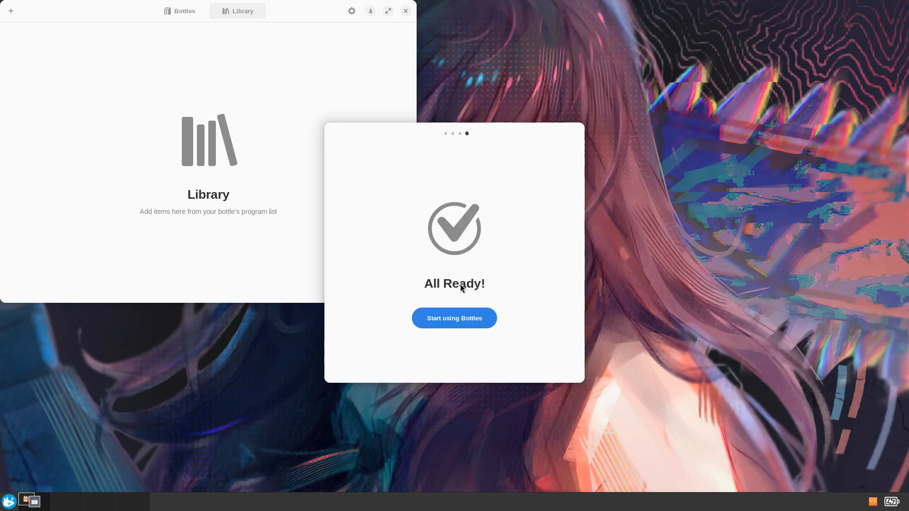
left_click(453, 320)
left_click_drag(305, 4, 518, 112)
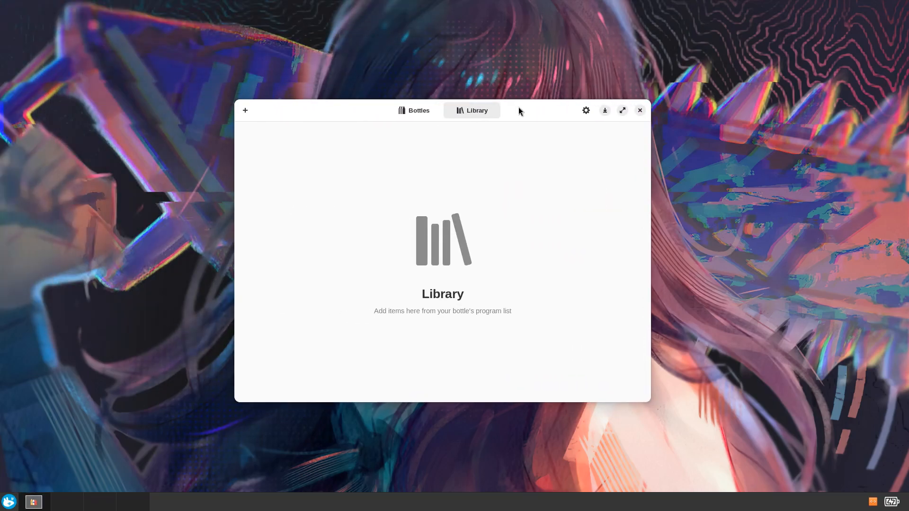
Enable Dark Mode and Show Update Date in the Bottles preferences
left_click(419, 112)
left_click(468, 111)
left_click(587, 112)
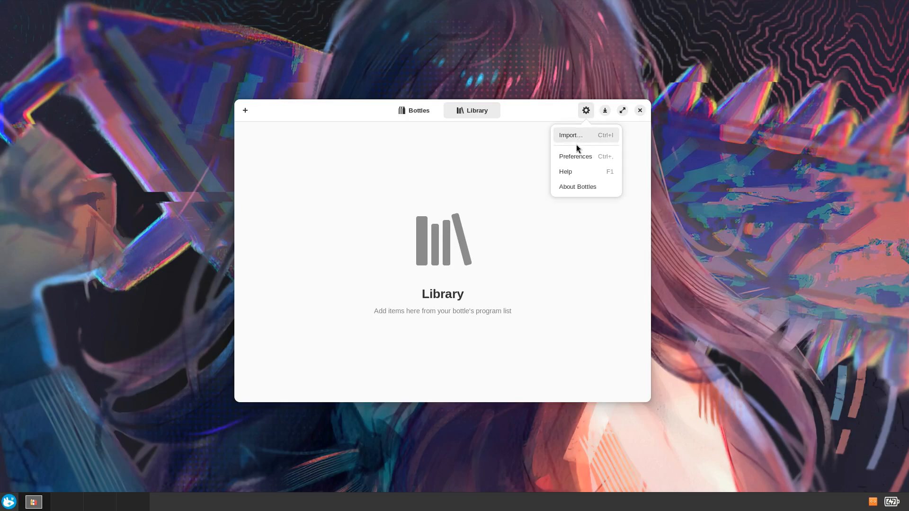
left_click(584, 157)
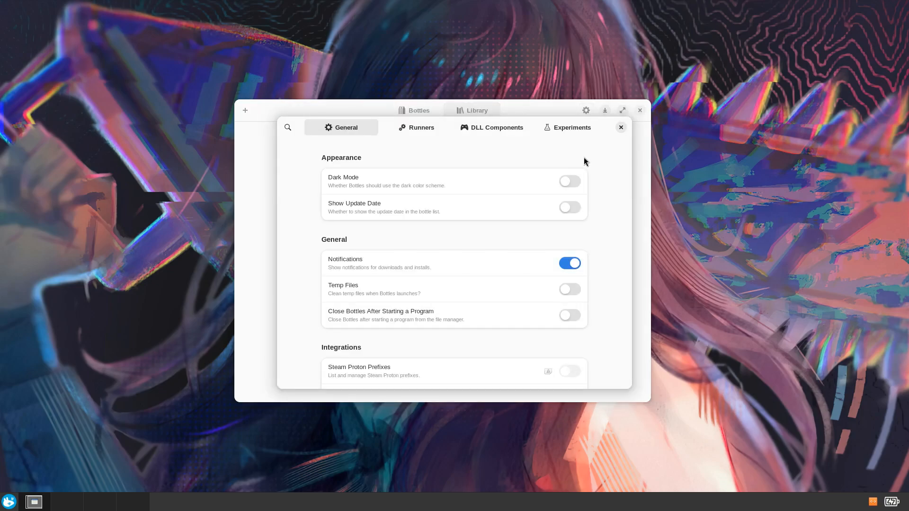
left_click(566, 181)
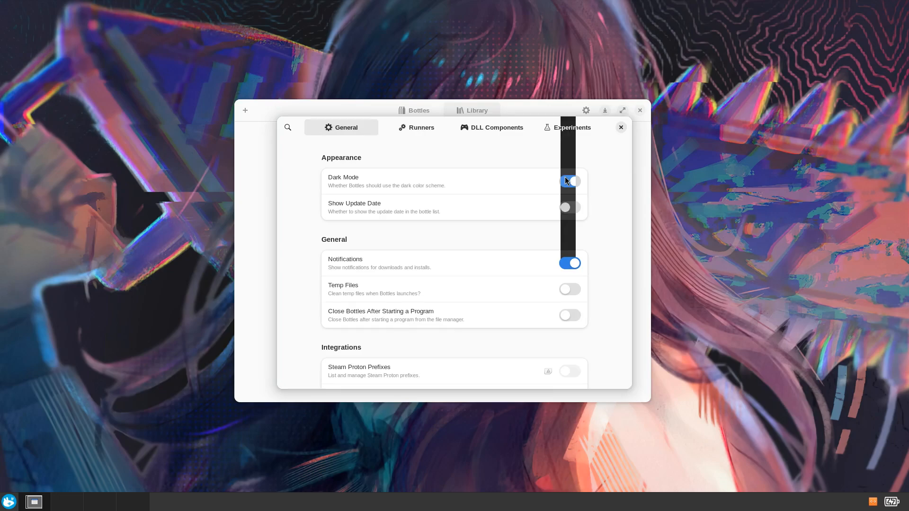
left_click(569, 208)
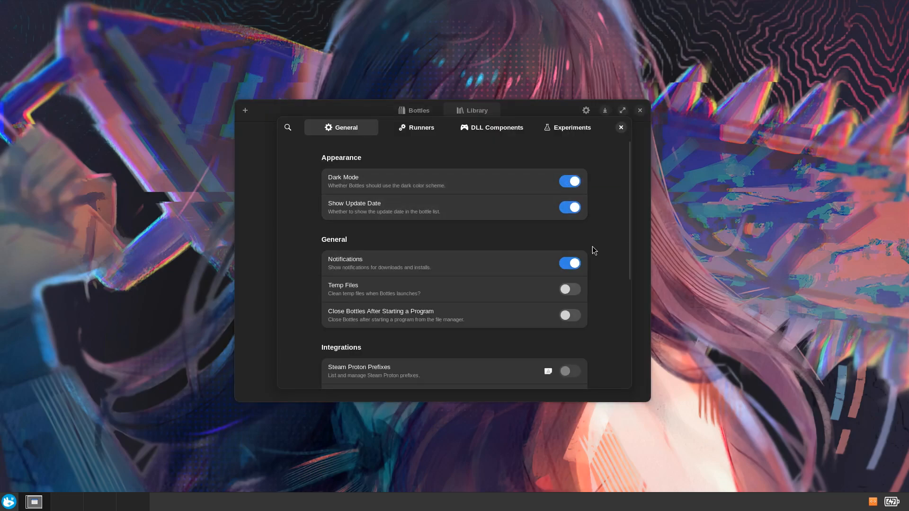
Examine the remaining general preferences, the available DLL components and the Experiments section, and leave the preferences
scroll(596, 273, "down", 3)
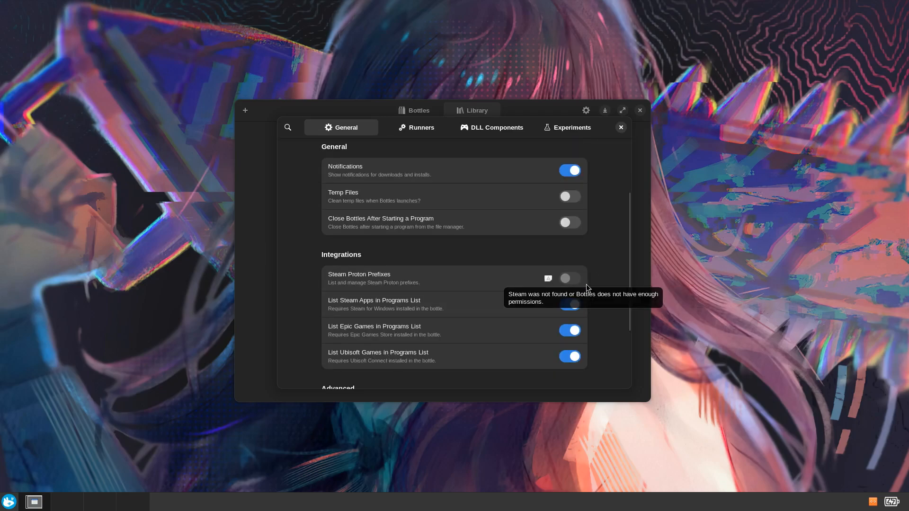
scroll(603, 311, "down", 3)
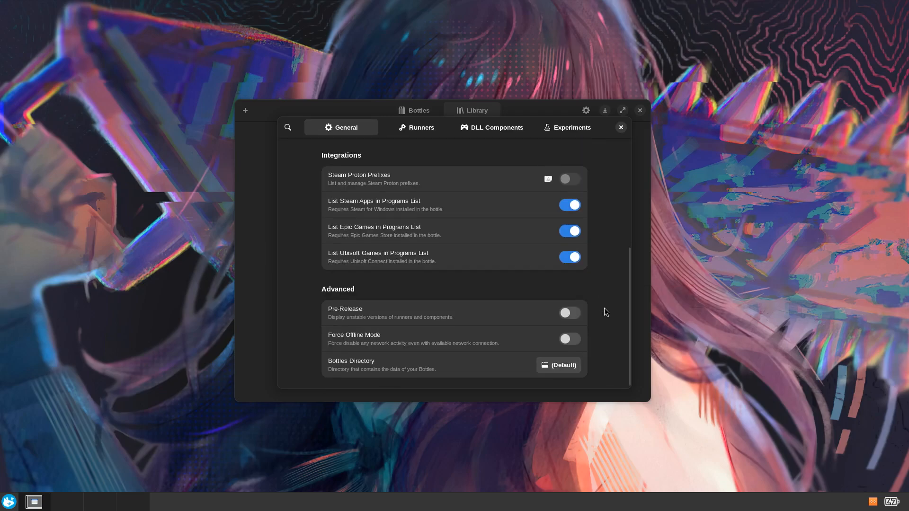
scroll(603, 307, "up", 5)
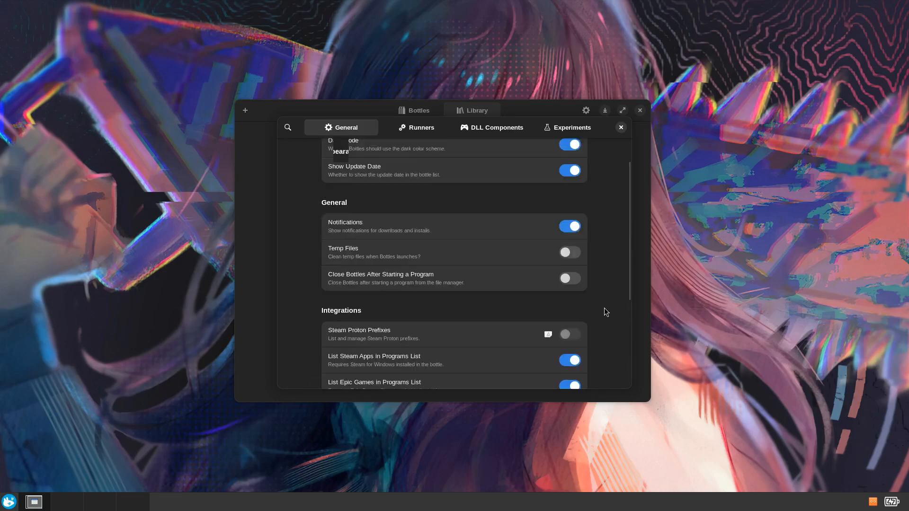
left_click(472, 130)
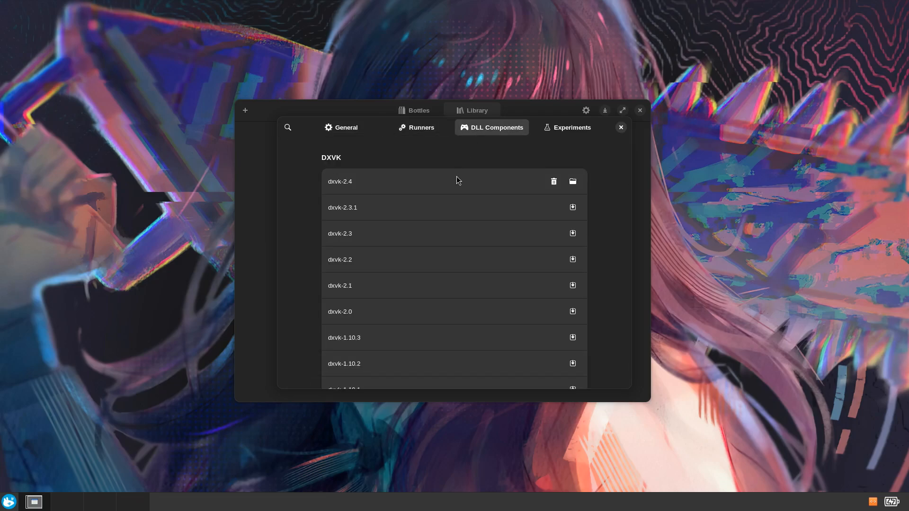
scroll(465, 203, "down", 15)
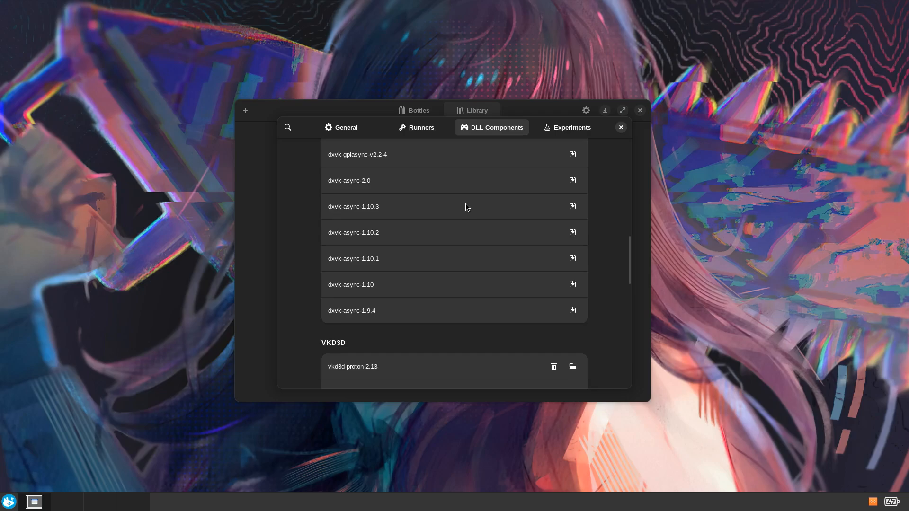
scroll(464, 203, "down", 8)
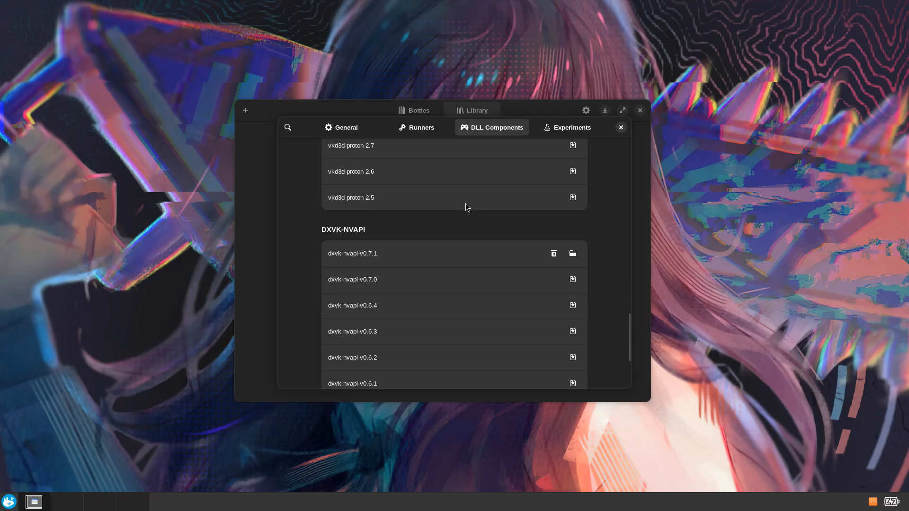
left_click(559, 124)
left_click(473, 112)
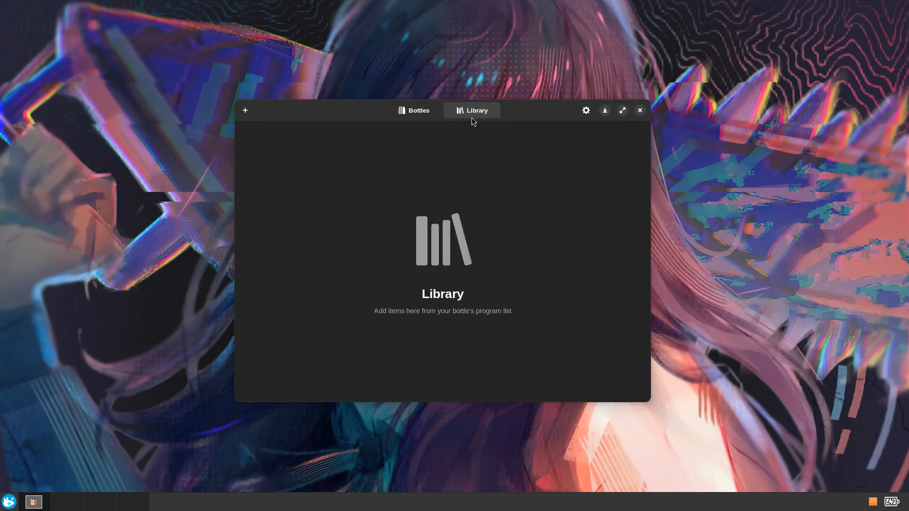
Create a new bottle named B1 with the Application environment and open its details
left_click(421, 112)
left_click(420, 311)
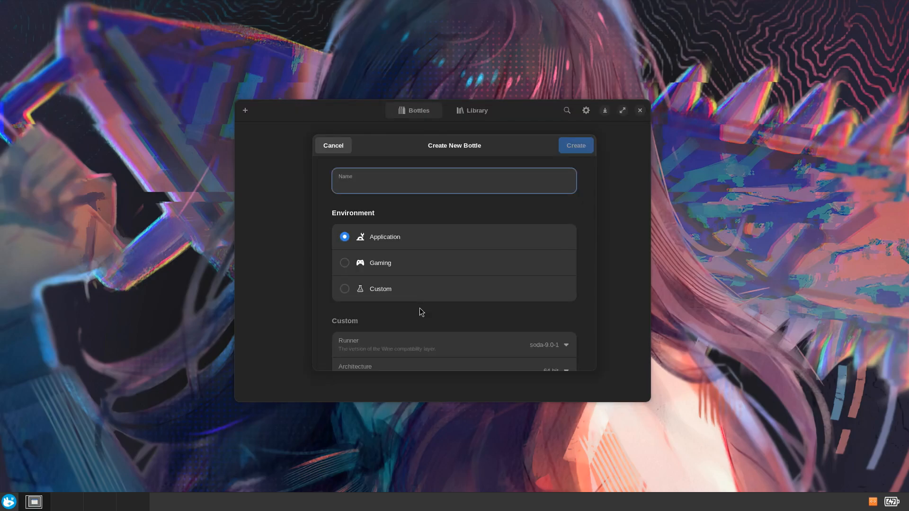
type("B1")
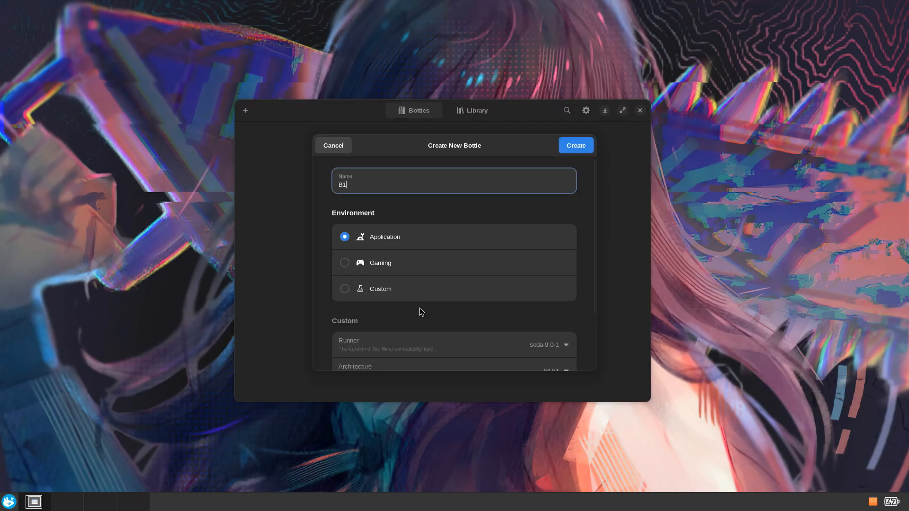
scroll(445, 320, "down", 3)
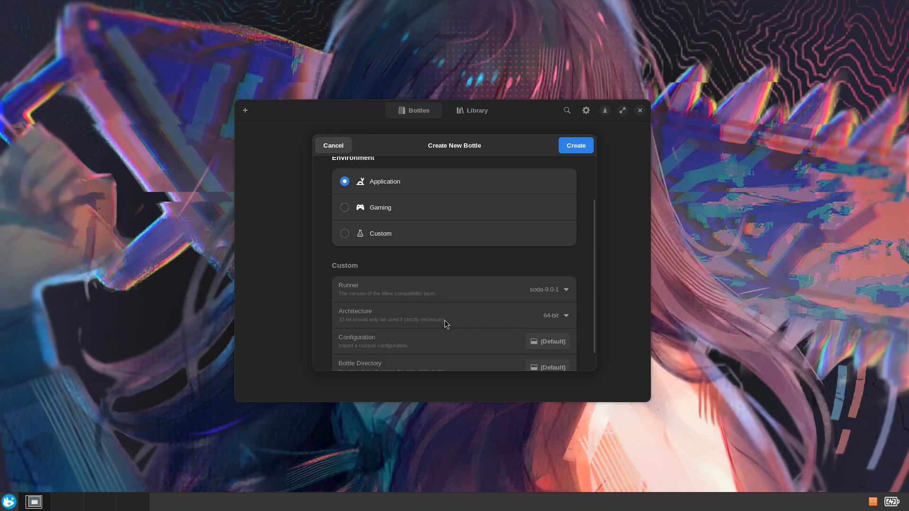
scroll(444, 320, "up", 3)
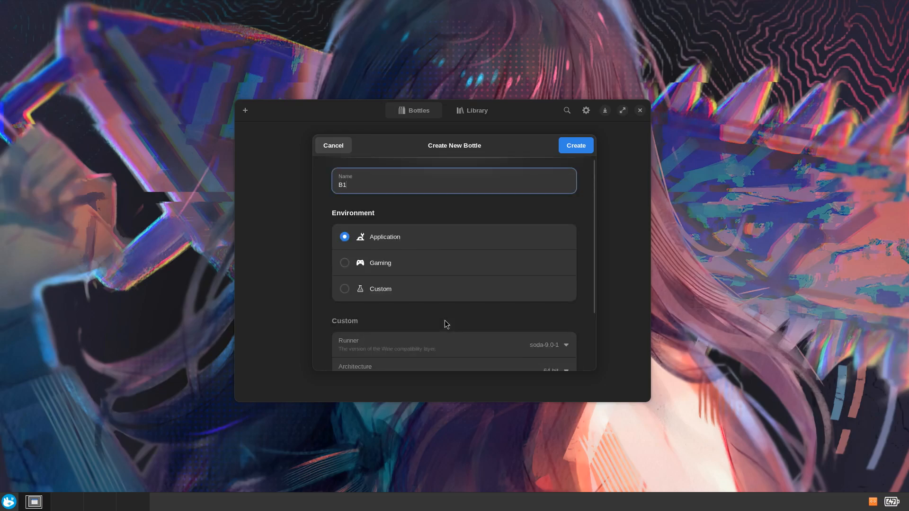
left_click(573, 152)
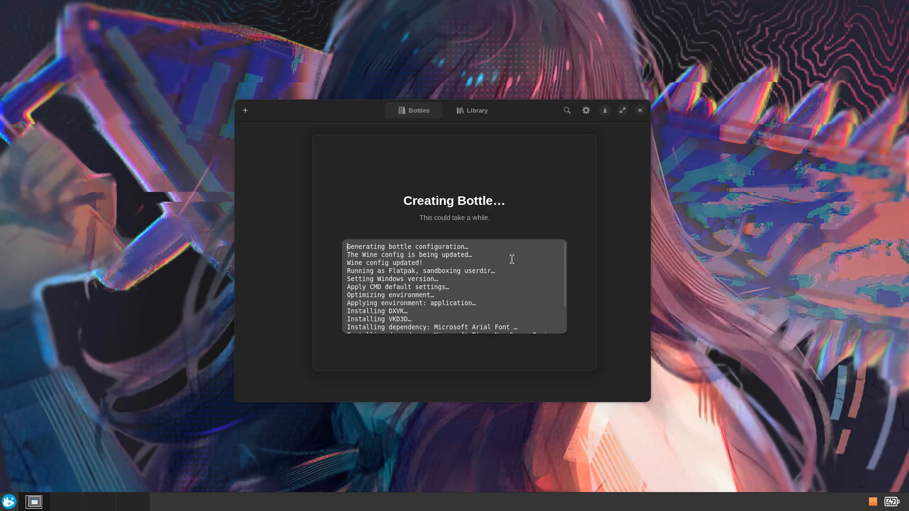
scroll(512, 259, "down", 2)
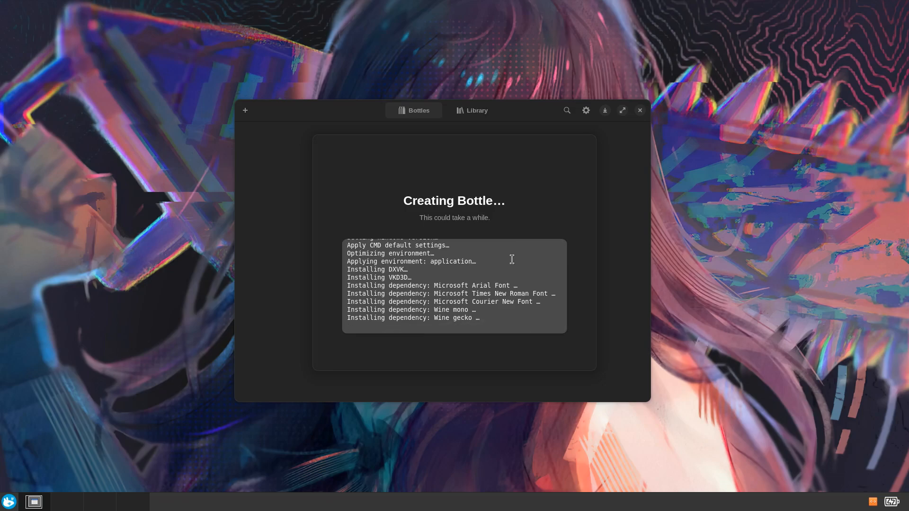
left_click(465, 326)
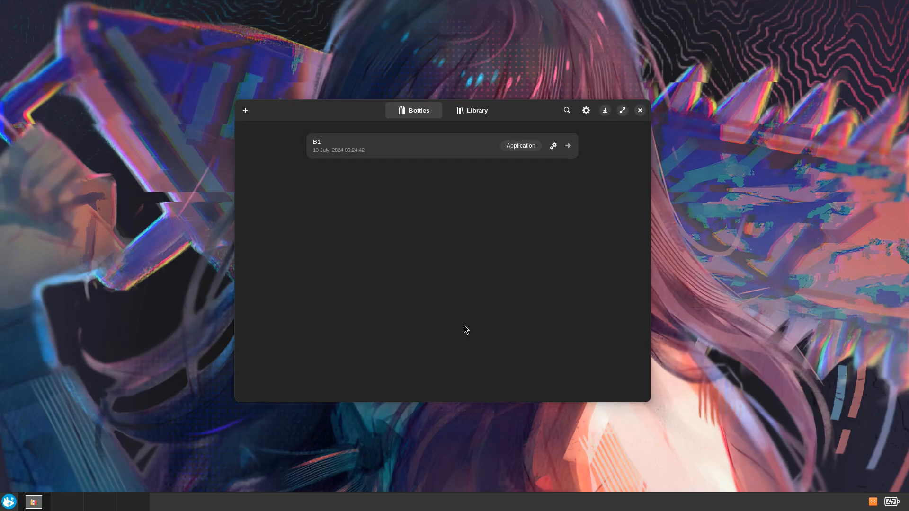
left_click(456, 143)
Try to find an executable for bottle B1 by browsing the home directory and the computer's file system
left_click(425, 177)
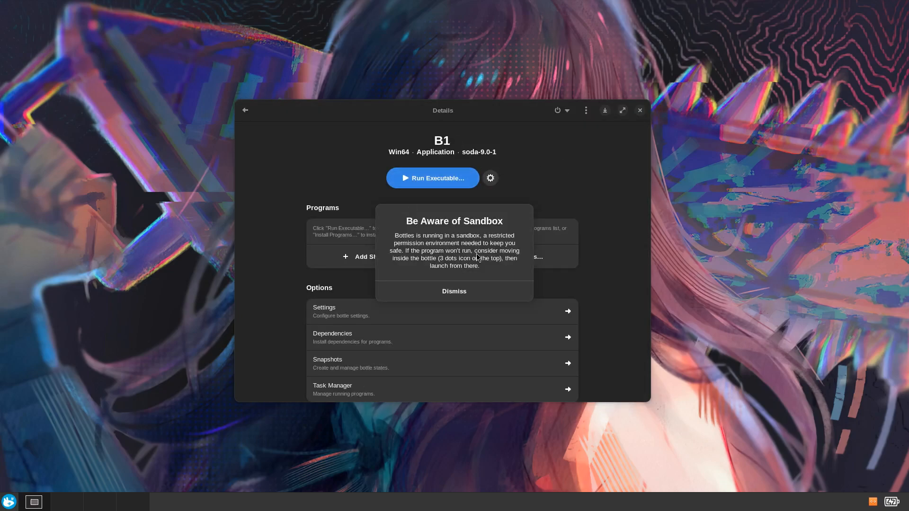
left_click(435, 291)
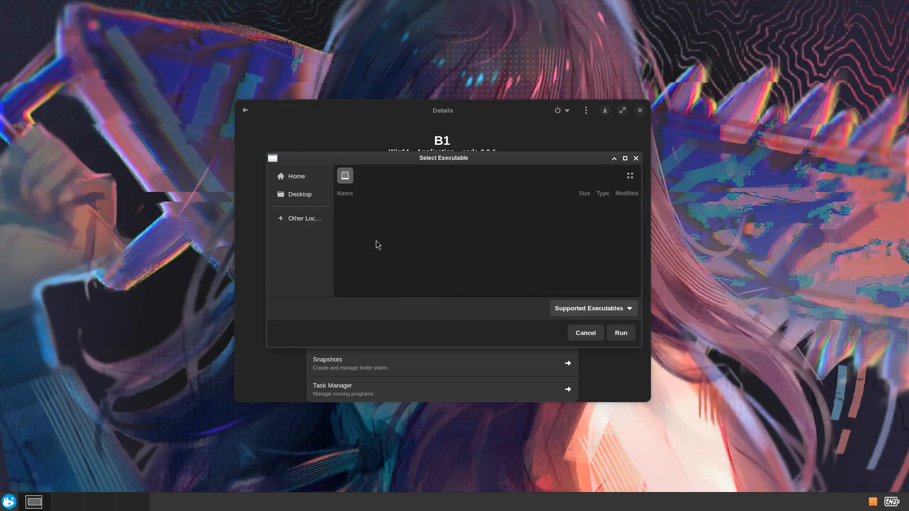
left_click(311, 178)
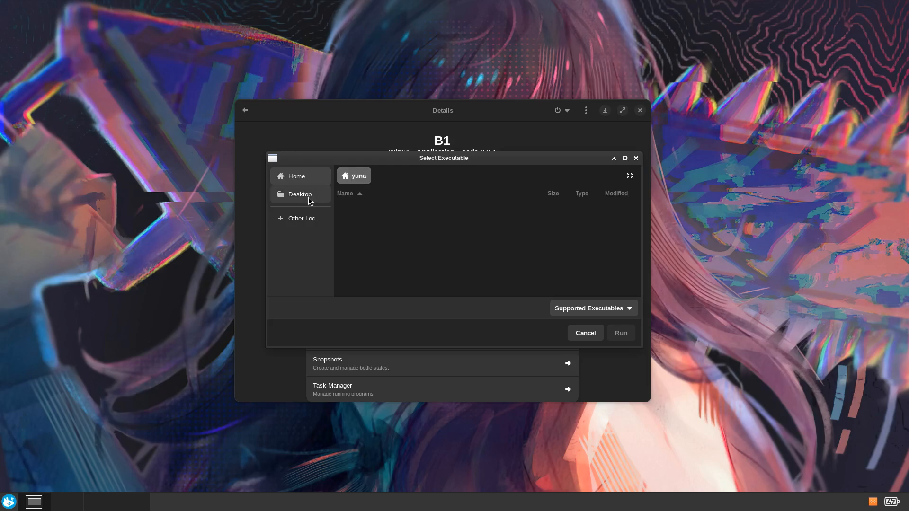
left_click(301, 220)
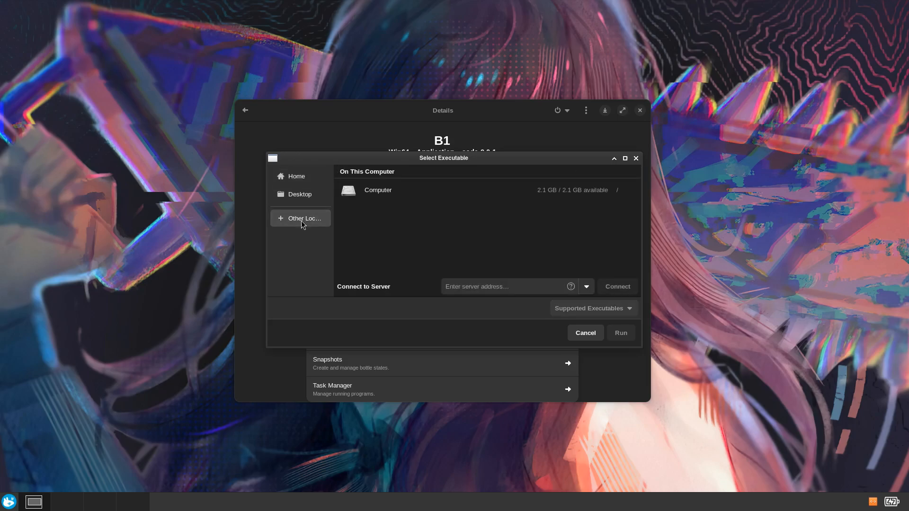
left_click(369, 195)
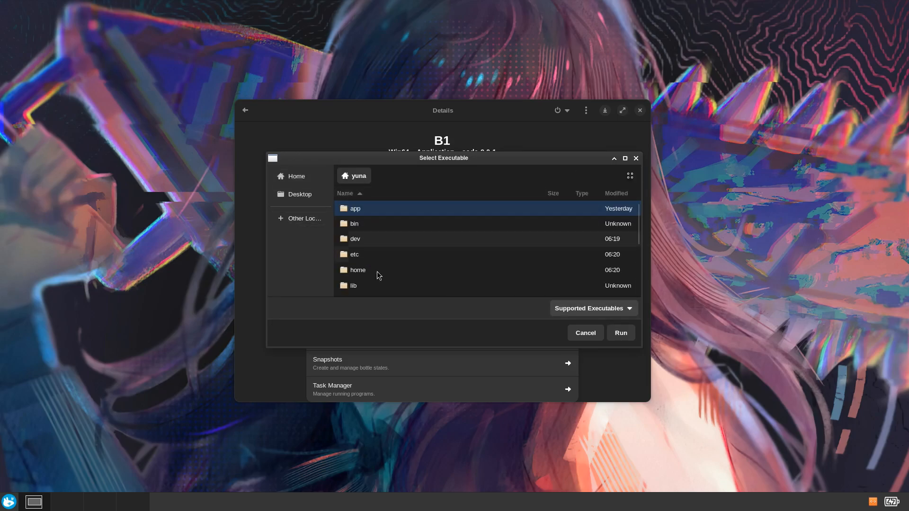
double_click(375, 271)
key("Return")
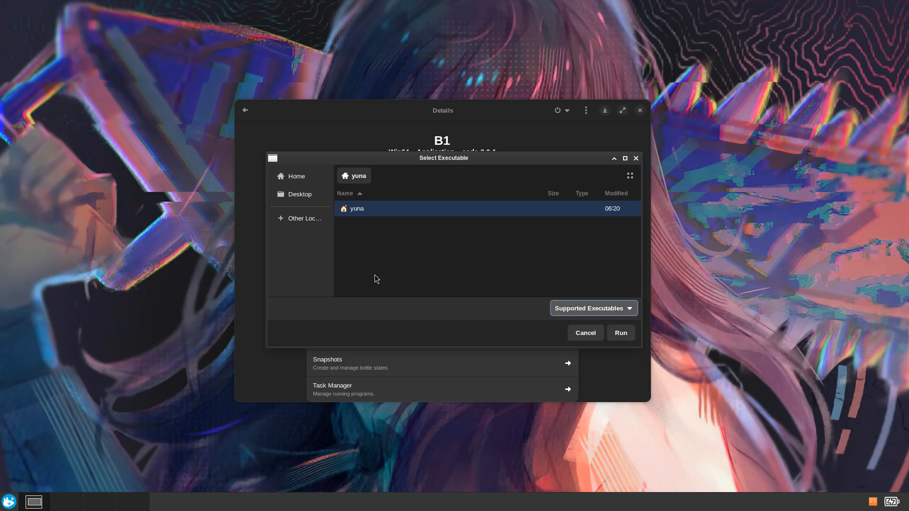
key("Escape")
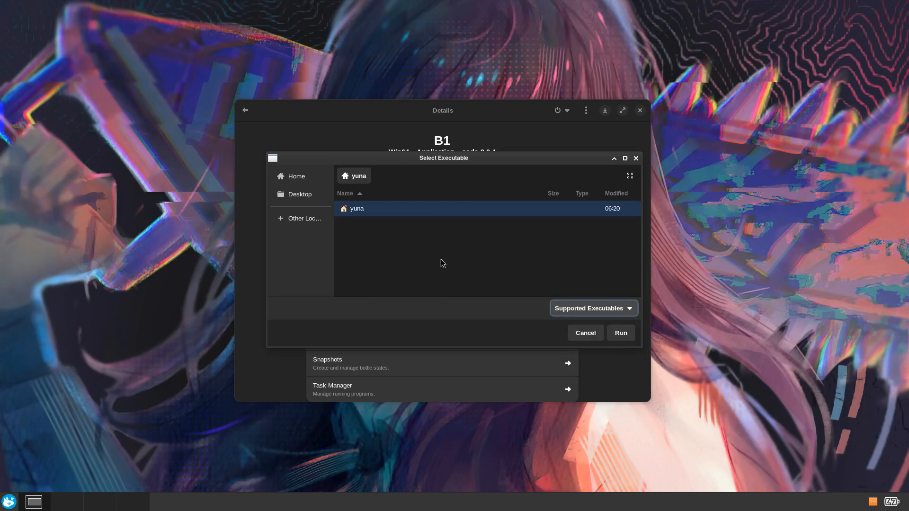
double_click(438, 211)
key("Tab")
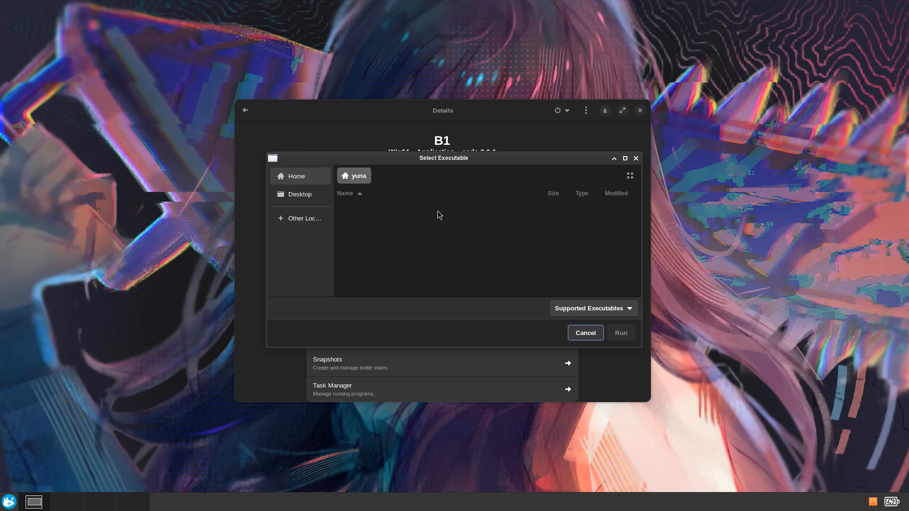
left_click(637, 160)
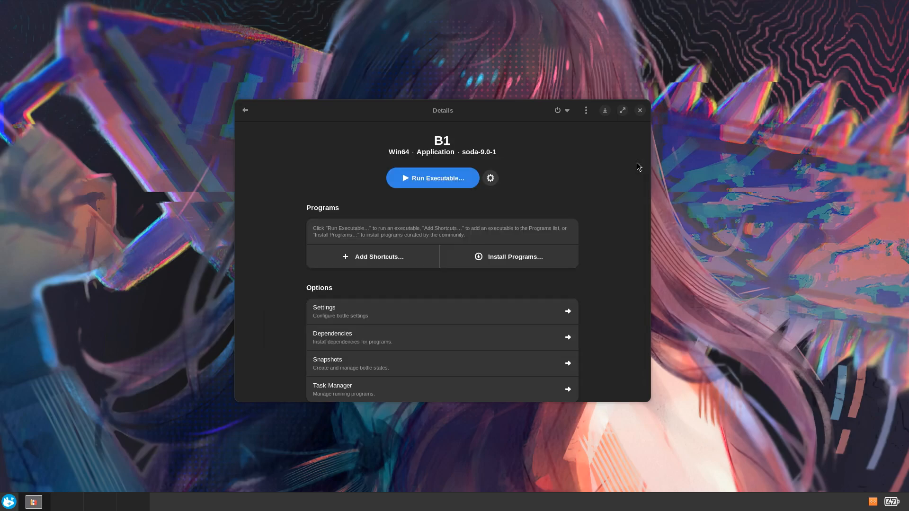
Switch to the file manager, show the Downloads folder beside Bottles, and try dropping PowerToysUserSetup-0.82.1-x64.exe onto bottle B1's Run Executable control
key("super")
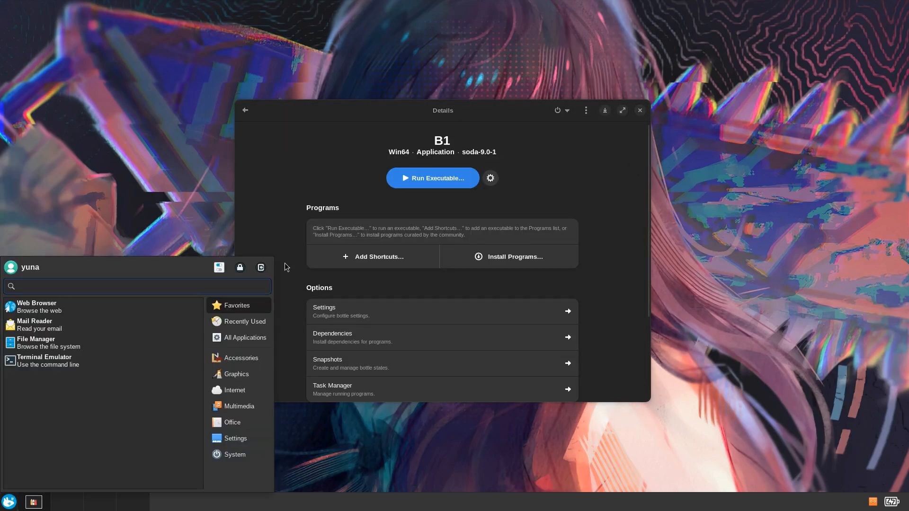
type("file")
key("Return")
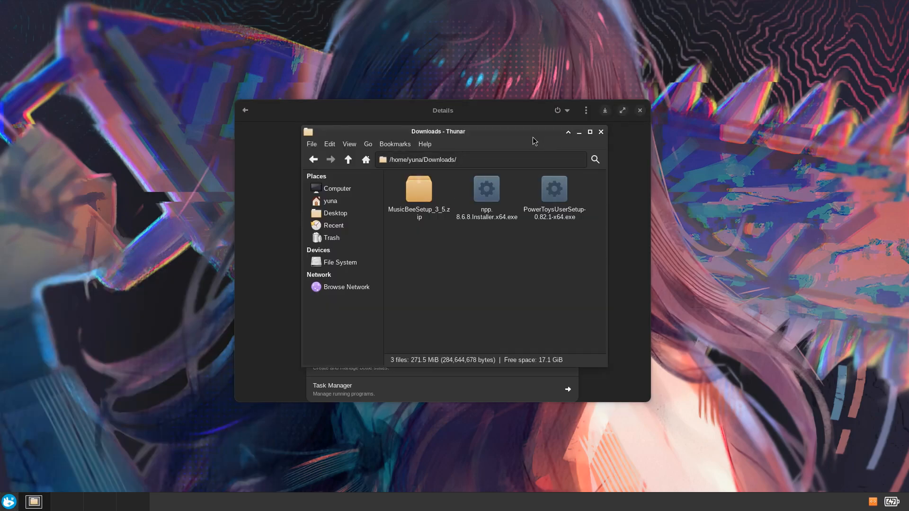
left_click_drag(532, 133, 302, 115)
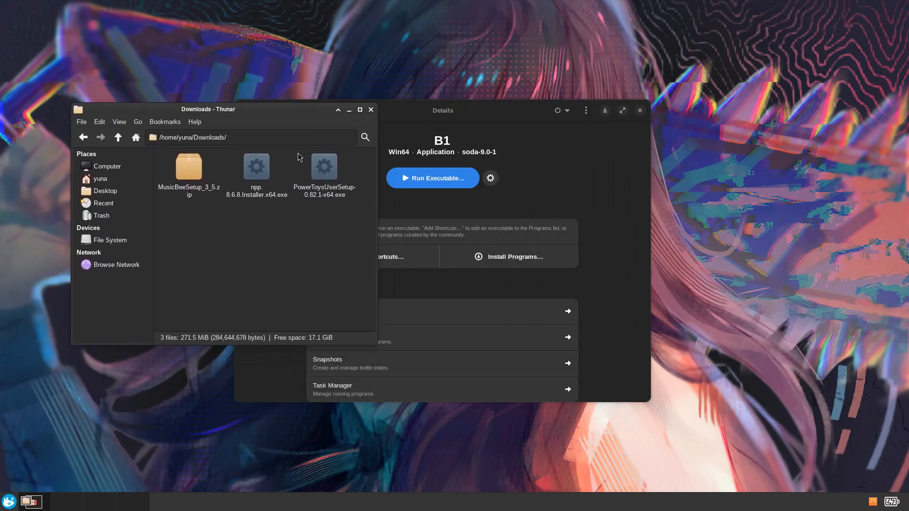
left_click_drag(325, 168, 425, 182)
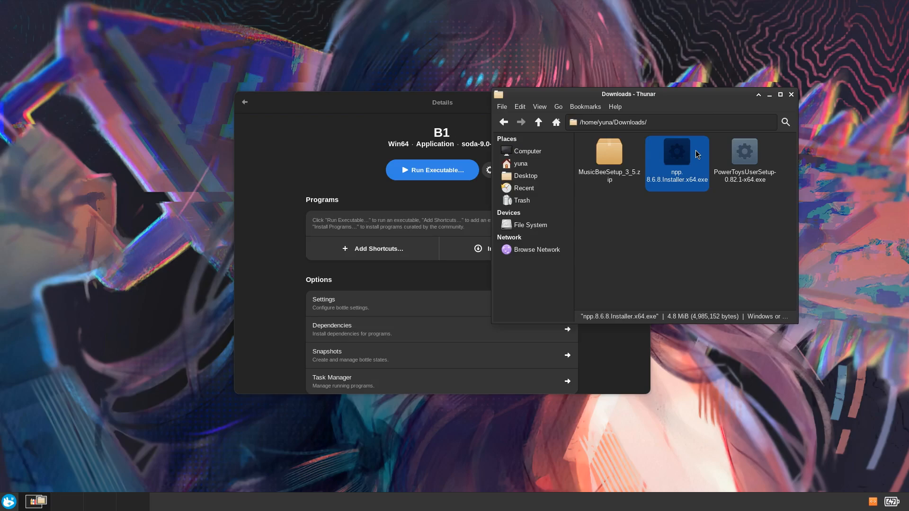
Launch npp.8.6.8.Installer.x64.exe from the Downloads folder in bottle B1 and move the file manager window clear of Bottles
right_click(697, 152)
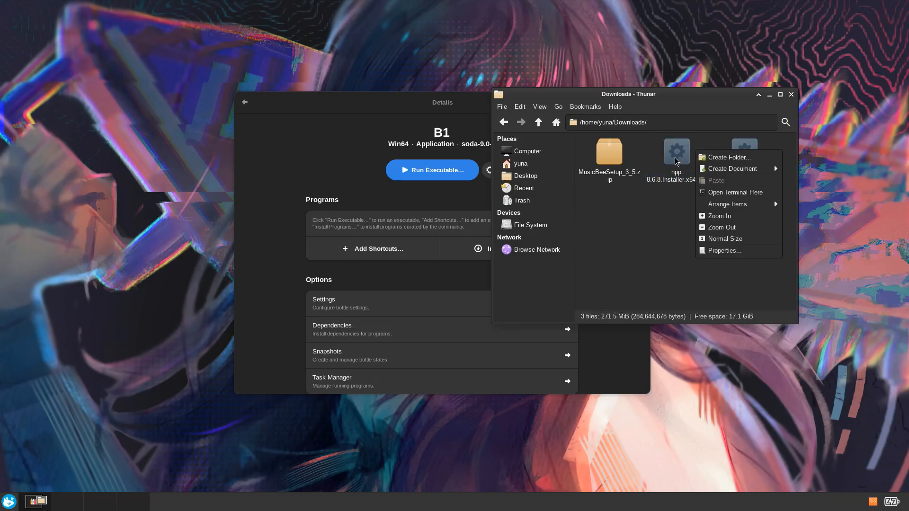
left_click(676, 162)
left_click(676, 161)
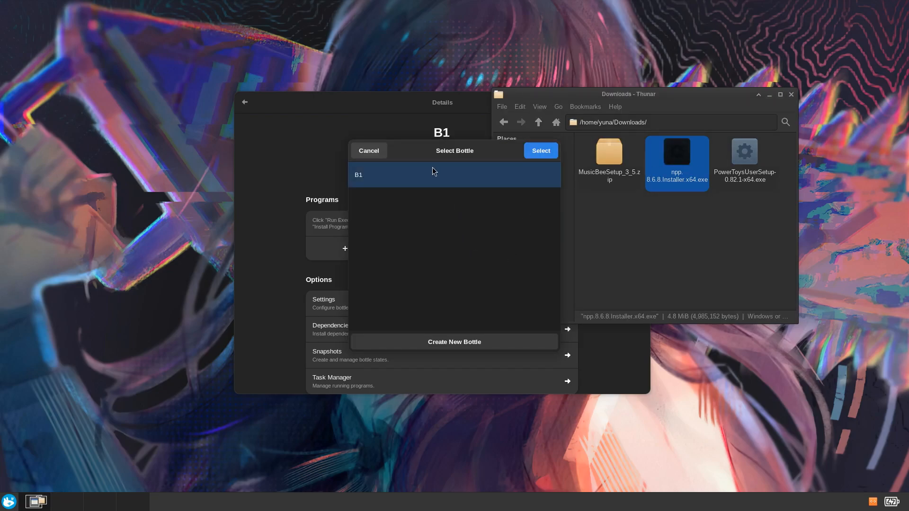
left_click(551, 153)
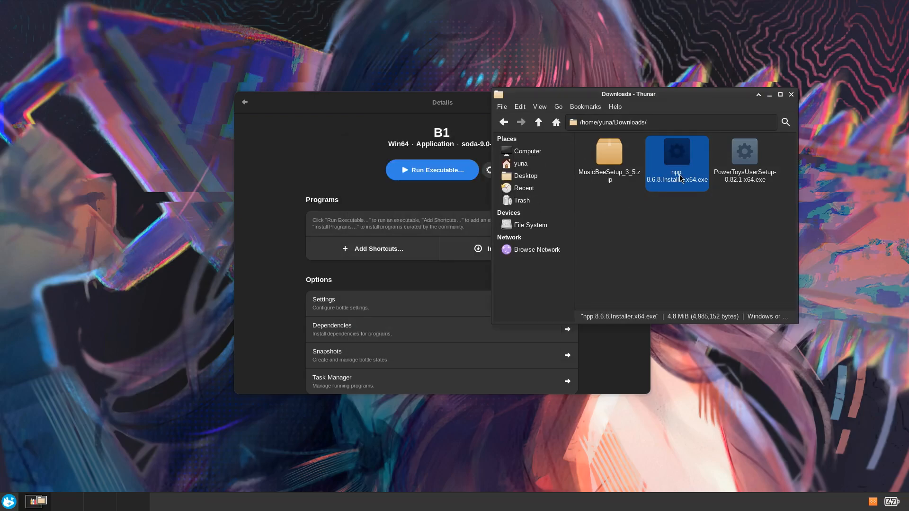
left_click_drag(694, 98, 804, 75)
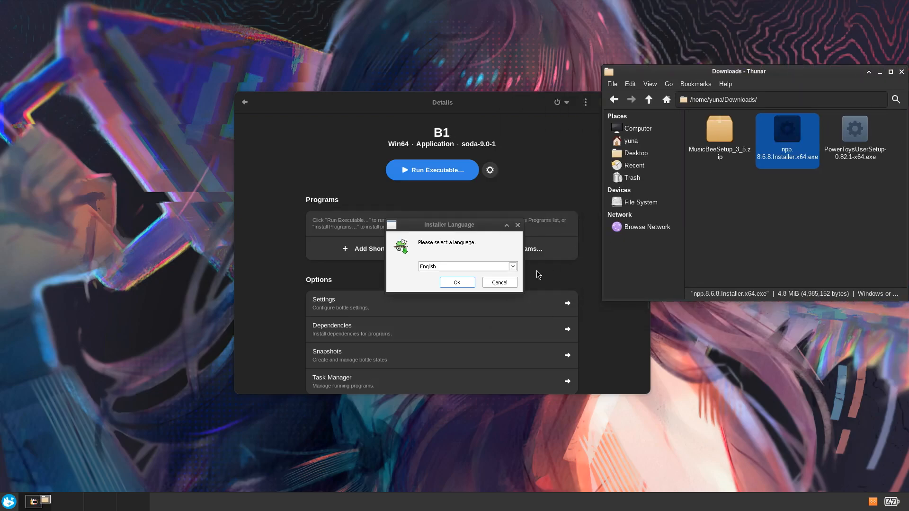
Install Notepad++ v8.6.8 in English with the preselected custom components, accepting the license, and run it on finishing
left_click(465, 284)
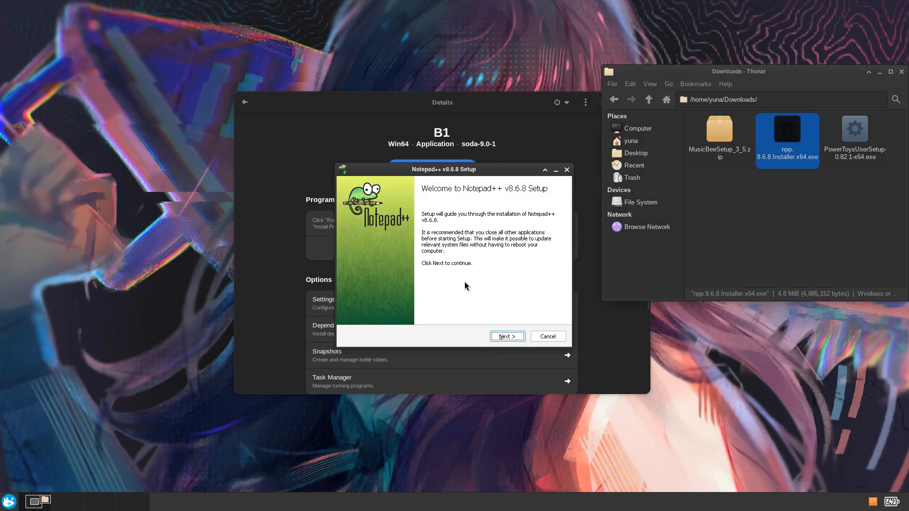
left_click(506, 336)
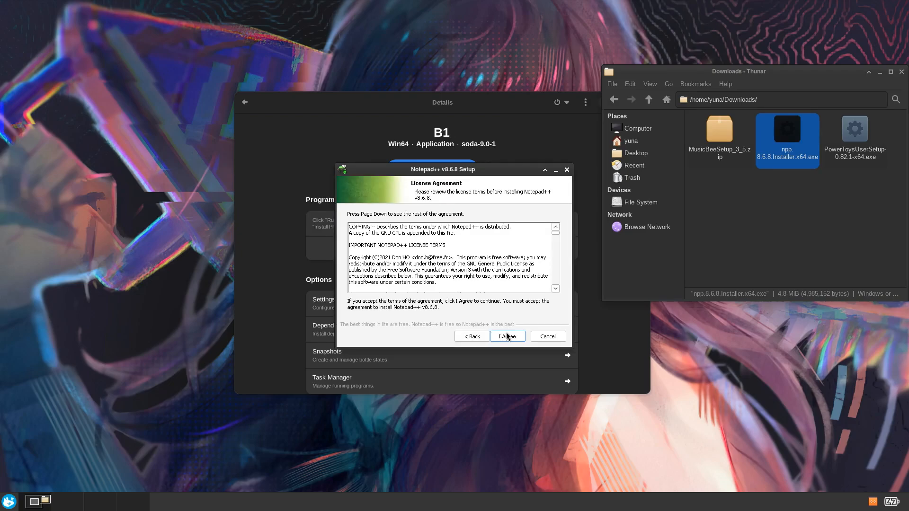
left_click(506, 335)
left_click(507, 335)
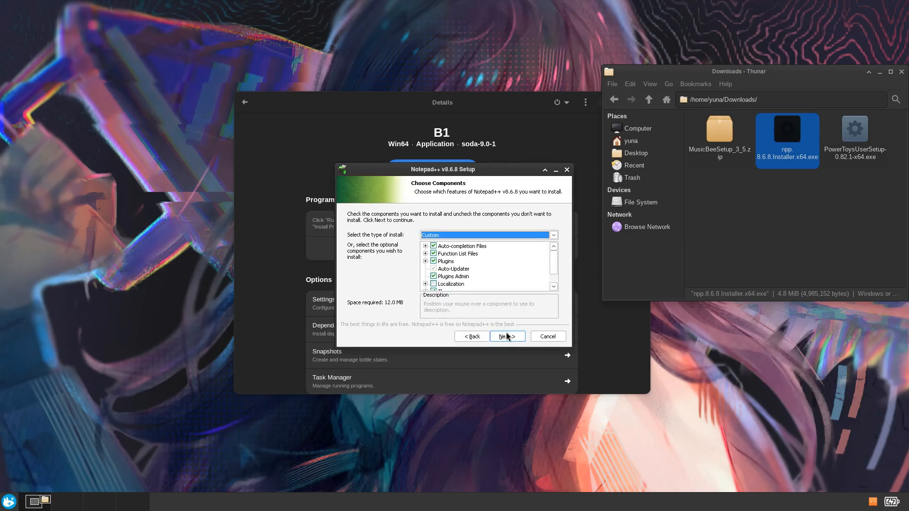
scroll(537, 277, "down", 1)
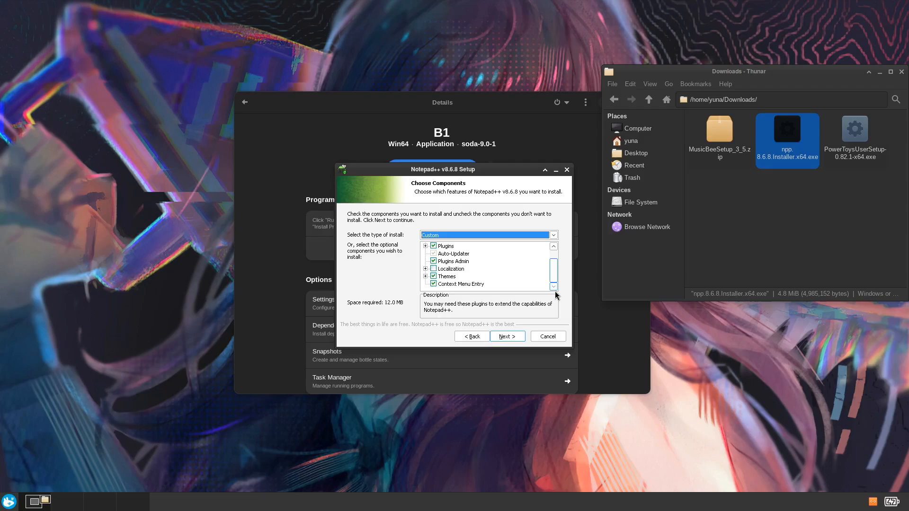
left_click(512, 337)
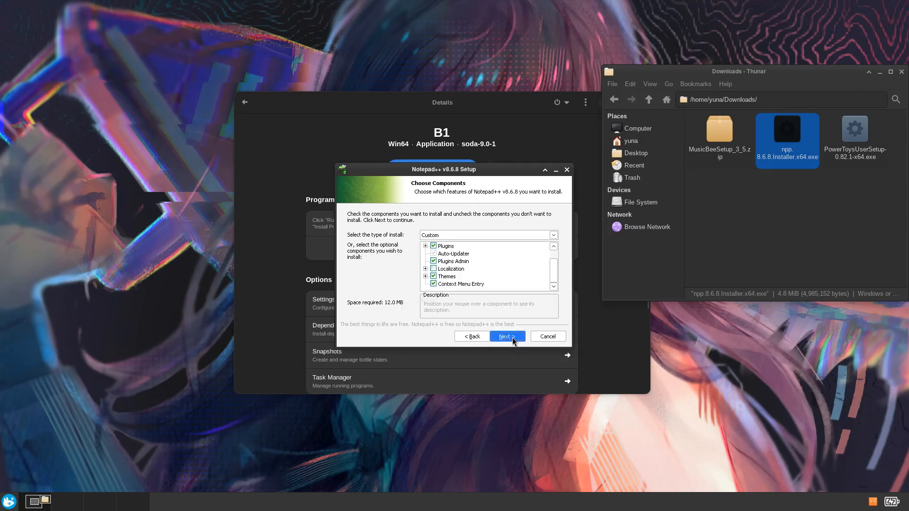
left_click(512, 337)
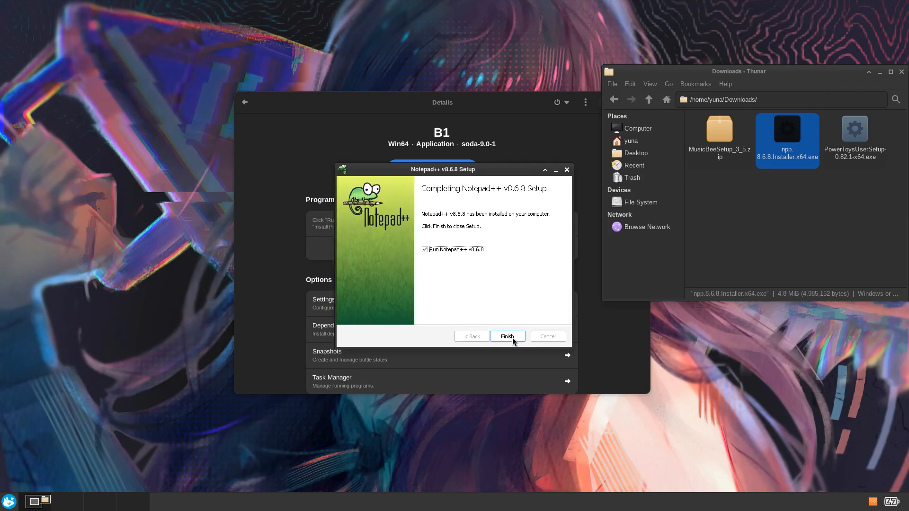
left_click(512, 337)
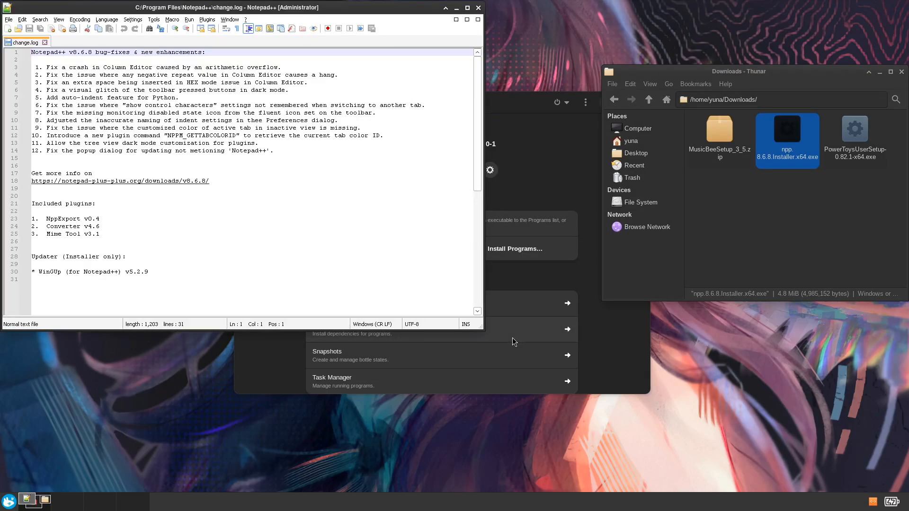
Move the Notepad++ window toward the middle of the desktop and delete all the text in change.log
left_click_drag(369, 10, 476, 66)
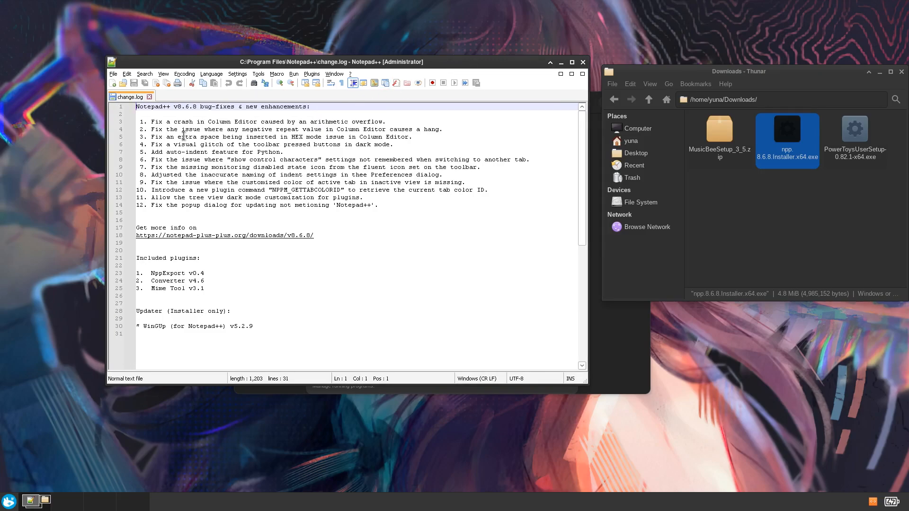
left_click(233, 301)
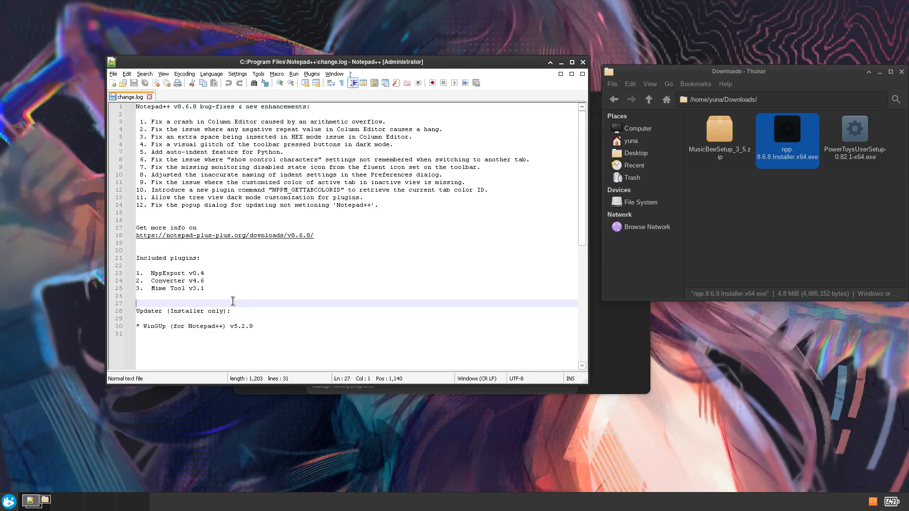
key("ctrl+a")
key("Delete")
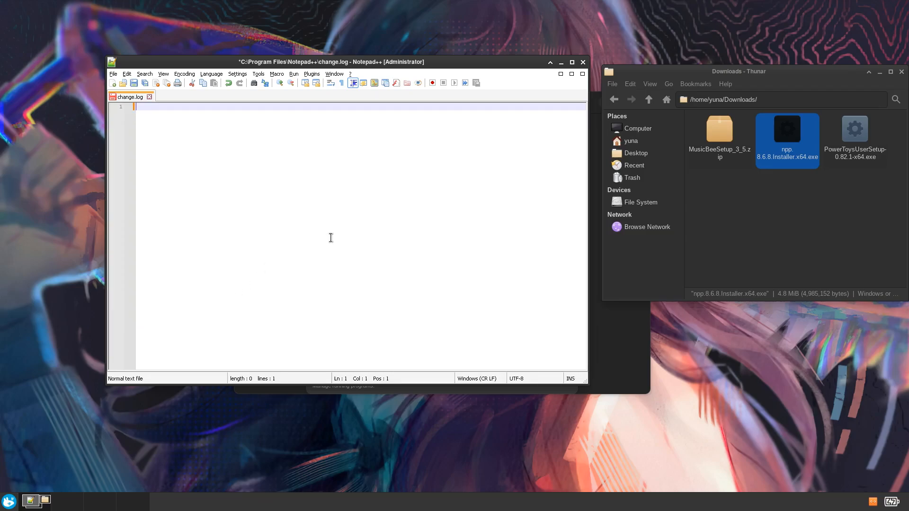
Set Notepad++ to Dark mode in its preferences and close them
left_click(238, 74)
left_click(251, 83)
left_click(162, 176)
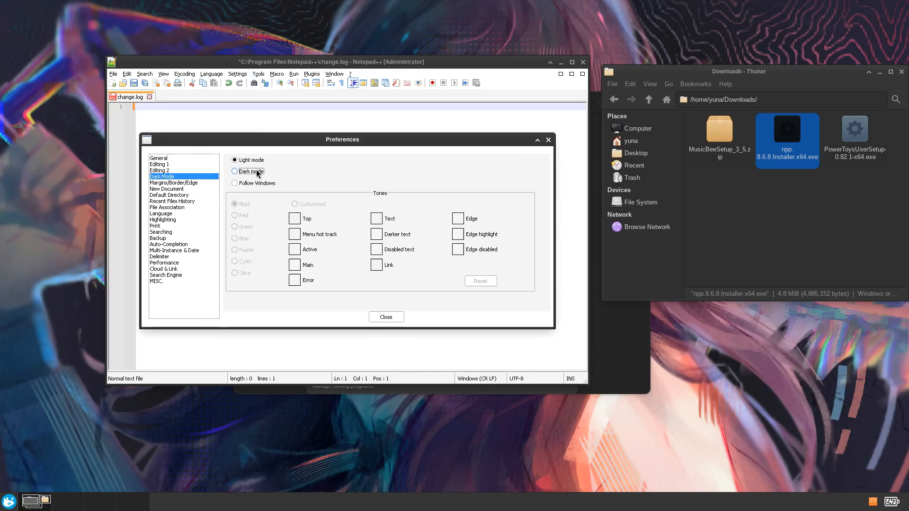
left_click(251, 171)
left_click(388, 318)
Enter "Hello" in change.log, save it, and save it again as change.txt in the root of drive C:
type("Hello")
key("ctrl+s")
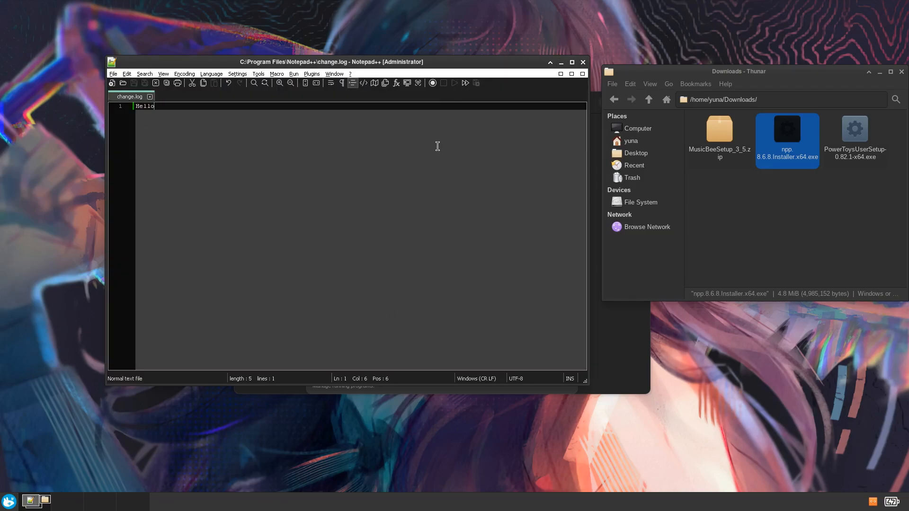
left_click(114, 75)
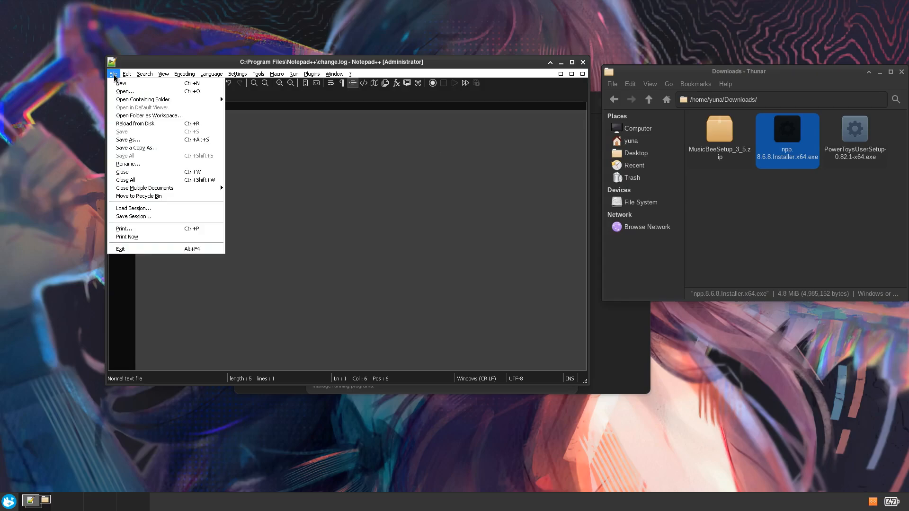
left_click(159, 139)
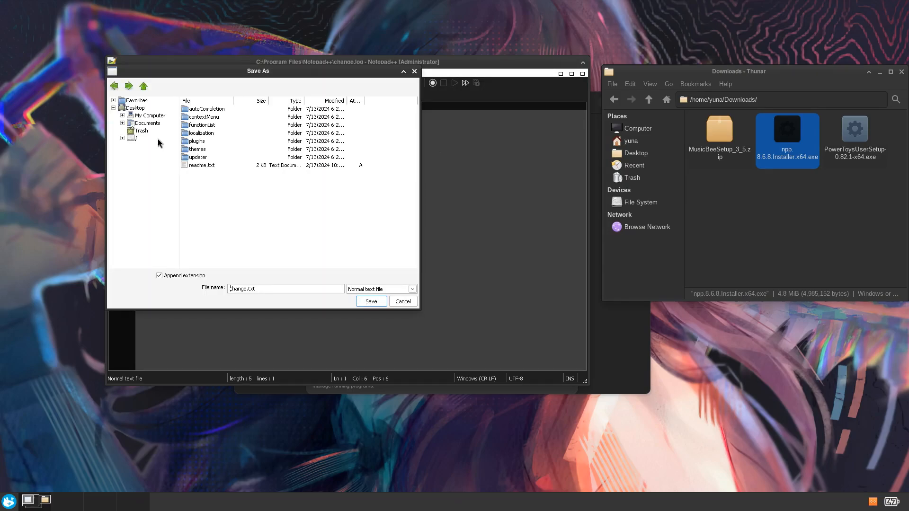
left_click(123, 116)
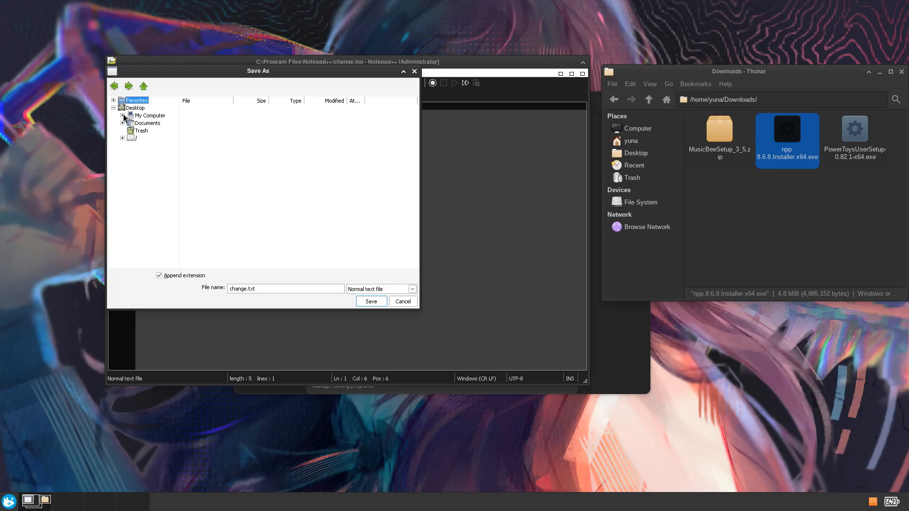
left_click(149, 123)
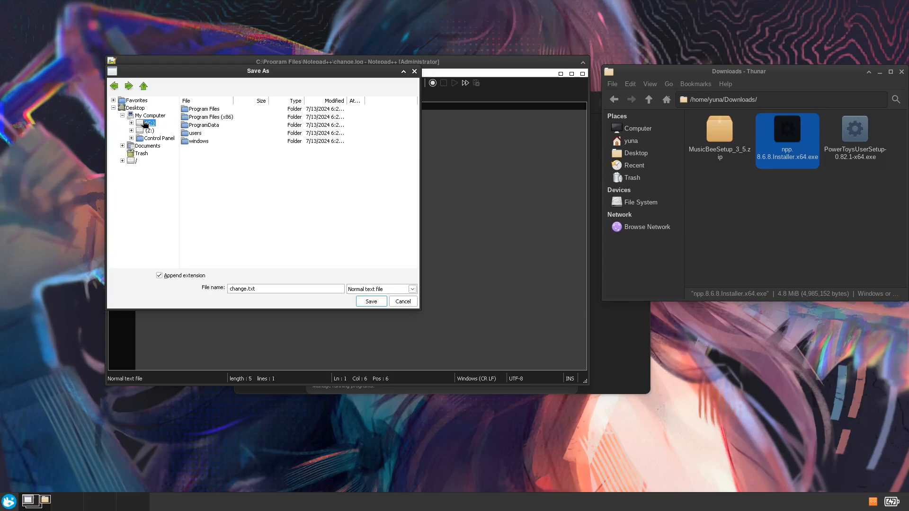
left_click(204, 164)
left_click(369, 300)
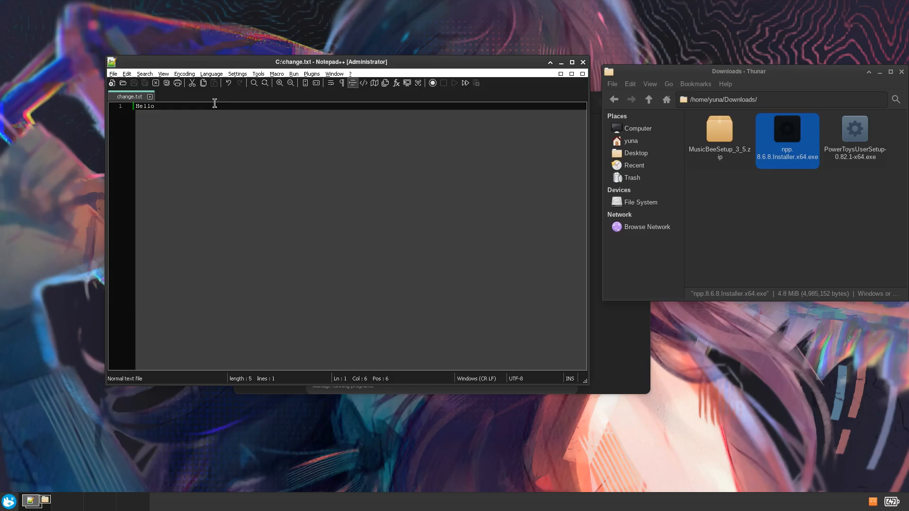
Check the contents of drive C: in the Open dialog without opening a file, and close Notepad++
left_click(122, 84)
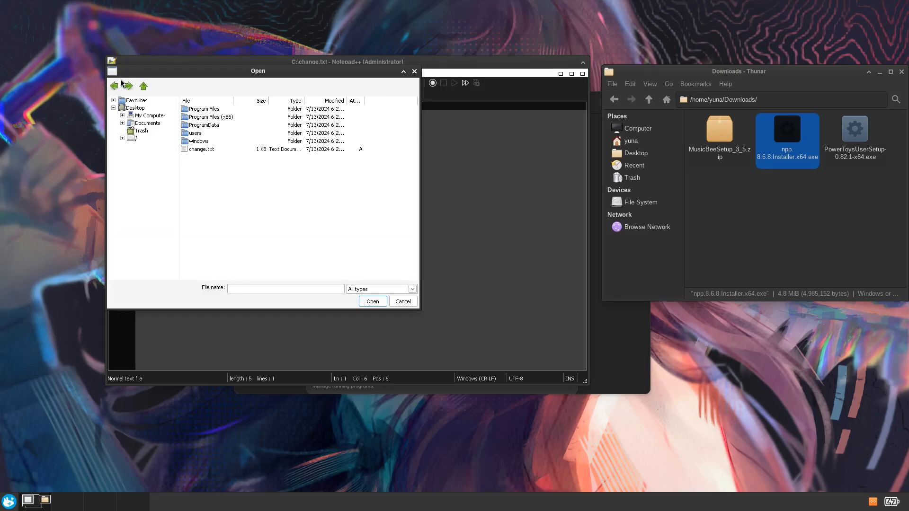
left_click(403, 302)
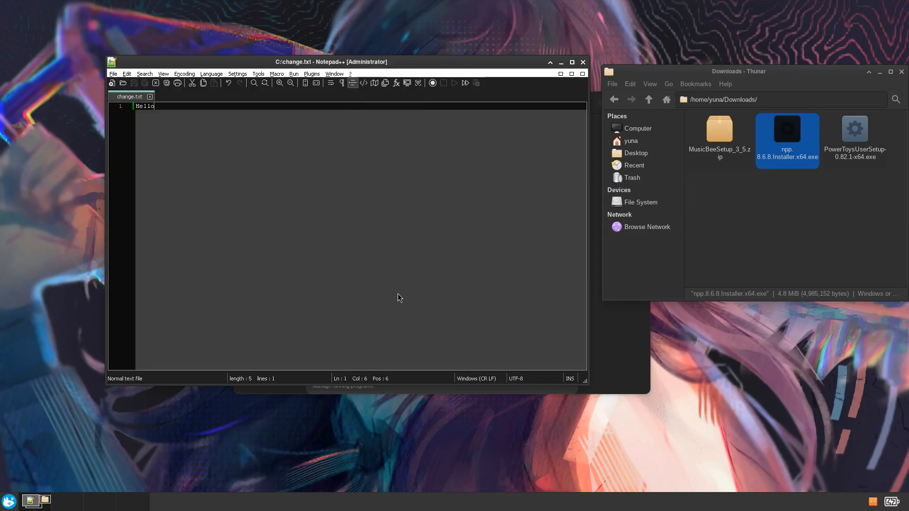
left_click(580, 63)
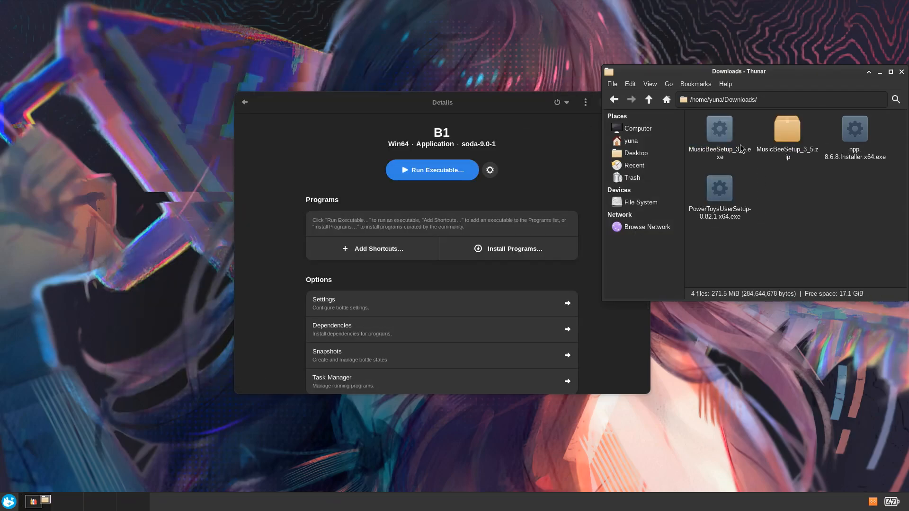
Launch MusicBeeSetup_3_5.exe from the Downloads folder in bottle B1
left_click(725, 142)
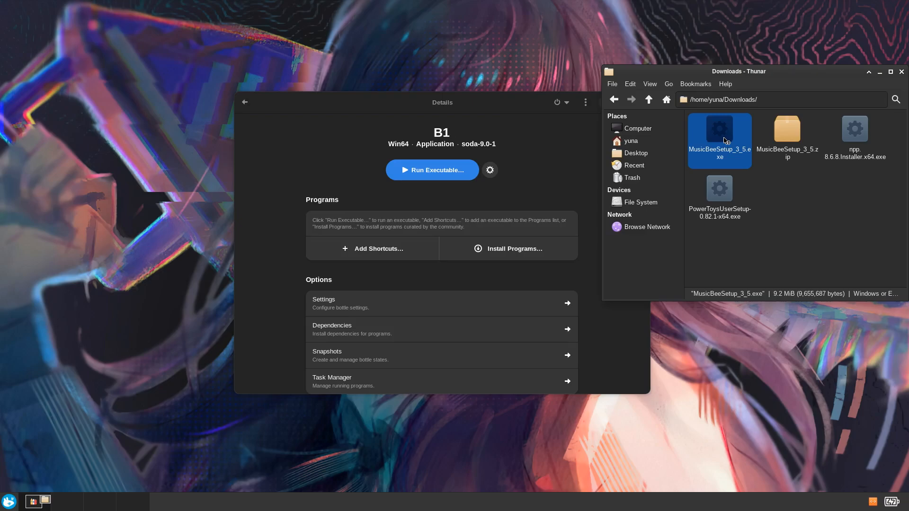
double_click(725, 141)
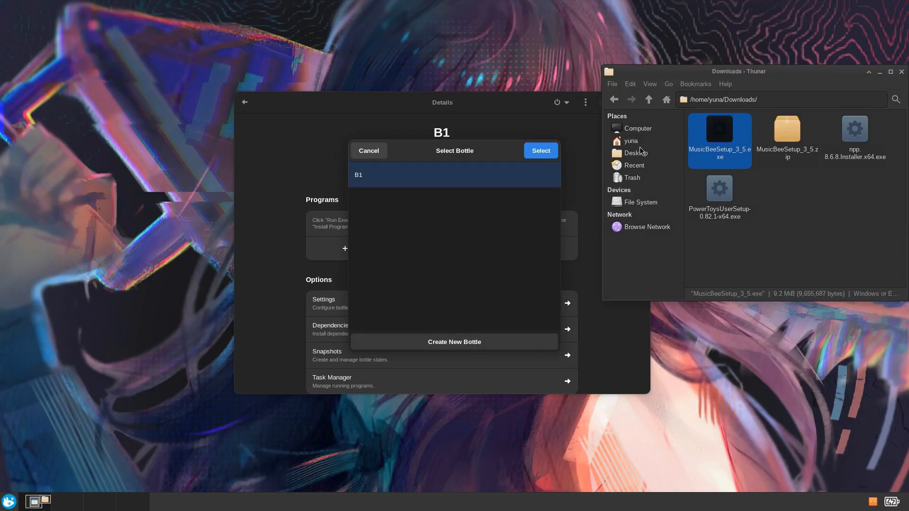
left_click(492, 341)
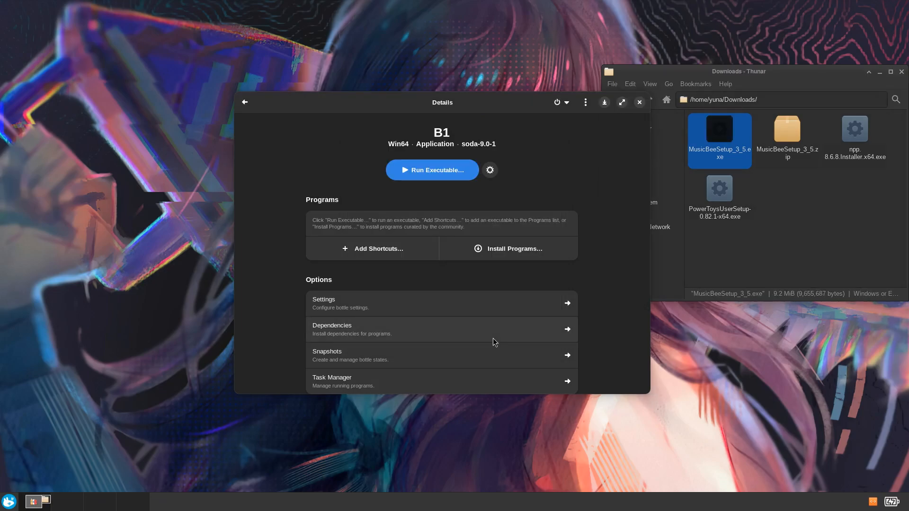
Move the Bottles window away from the file manager and reopen bottle B1 from the bottle list to refresh its programs
left_click_drag(466, 103, 342, 73)
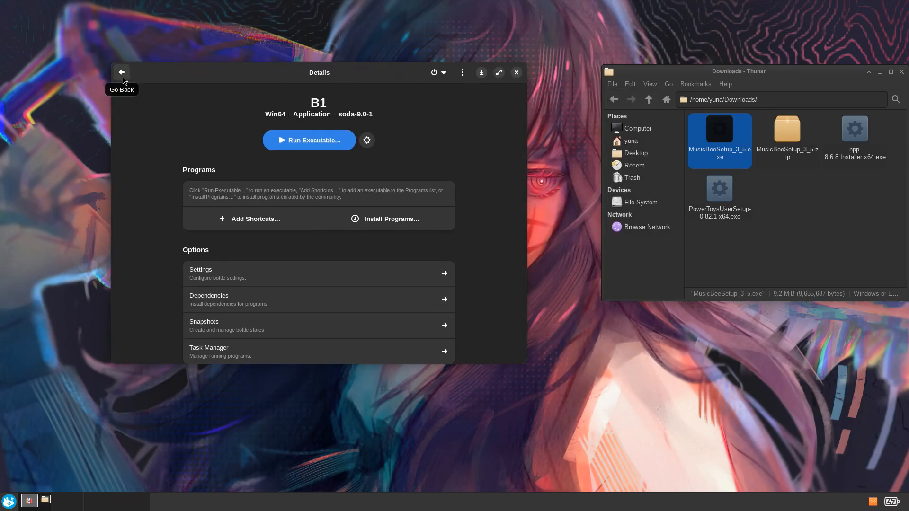
left_click(123, 73)
left_click(230, 105)
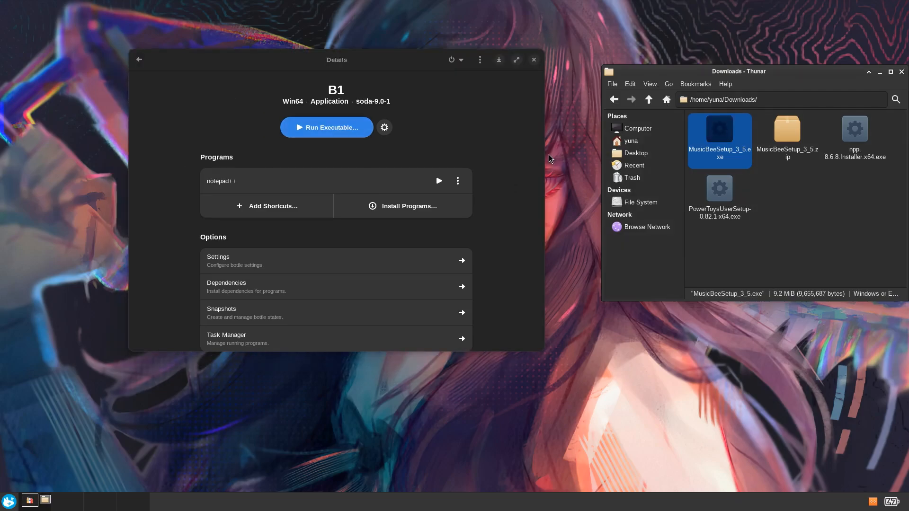
Install MusicBee 3.5.8698 to C:\Program Files (x86)\MusicBee with a desktop shortcut, and reopen bottle B1's details from the bottle list
left_click(520, 336)
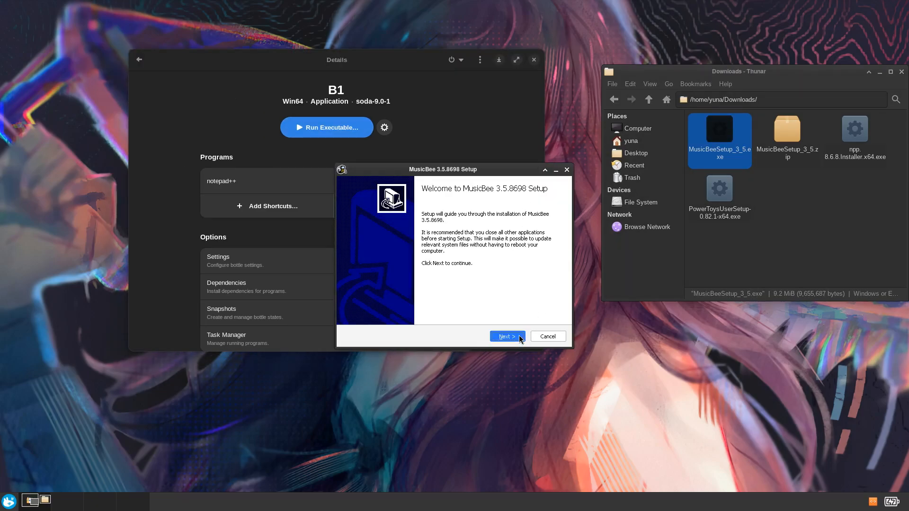
left_click(519, 335)
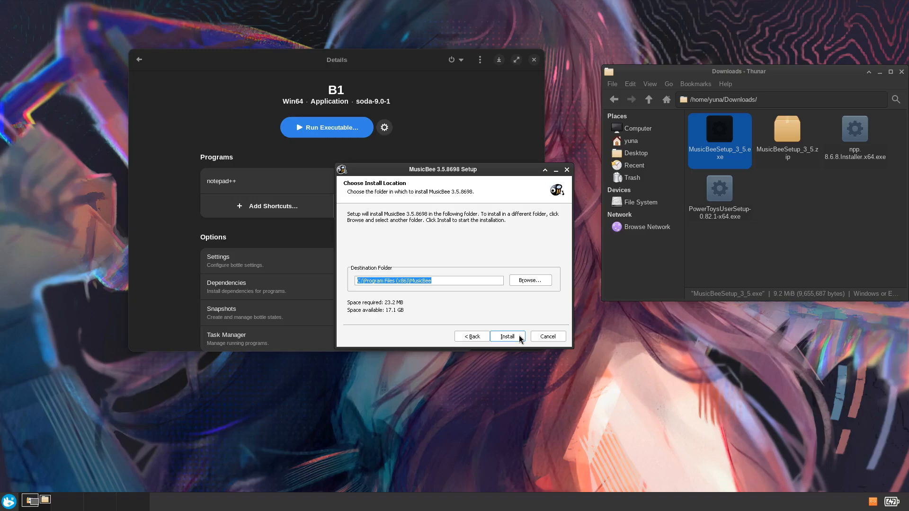
left_click(518, 335)
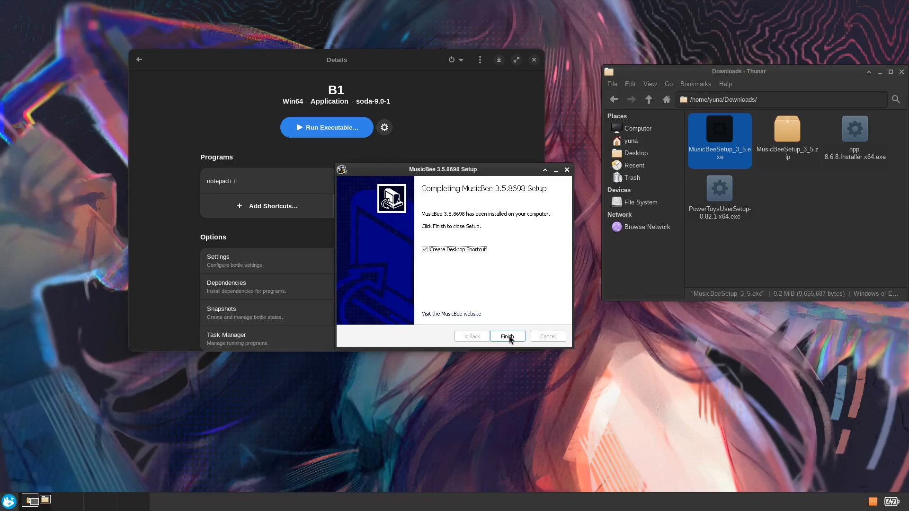
left_click(506, 336)
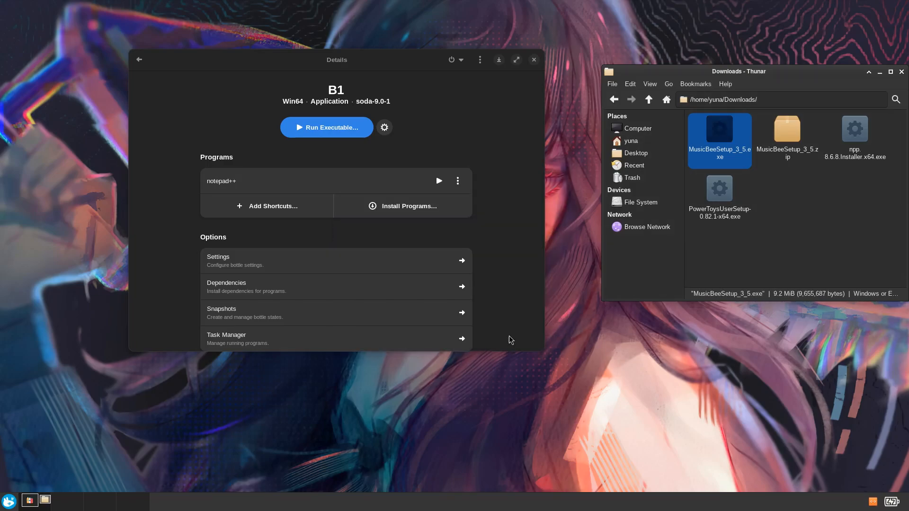
left_click(168, 76)
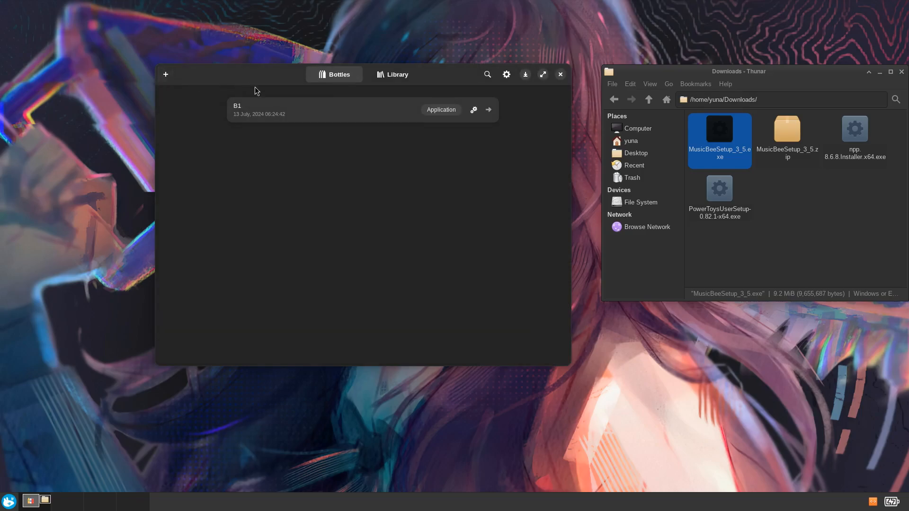
left_click(333, 118)
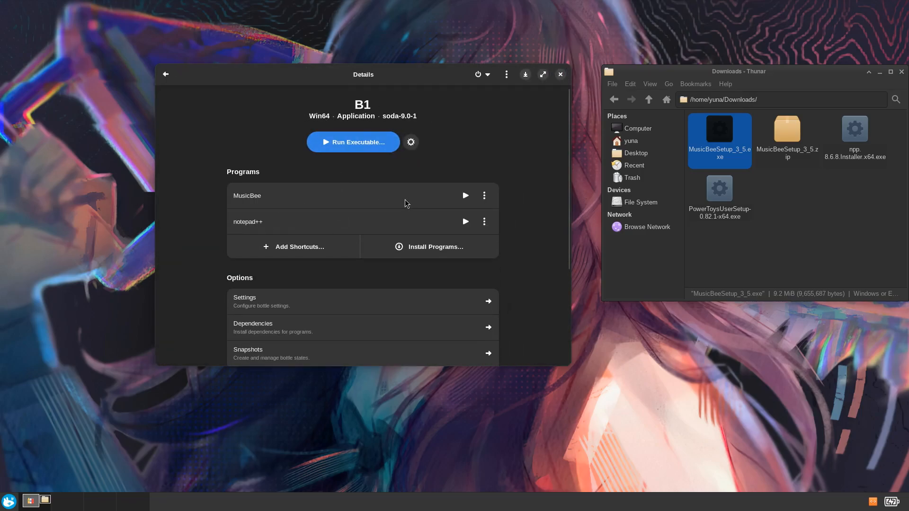
Launch MusicBee from bottle B1's programs and accept English as its preferred language
left_click(465, 196)
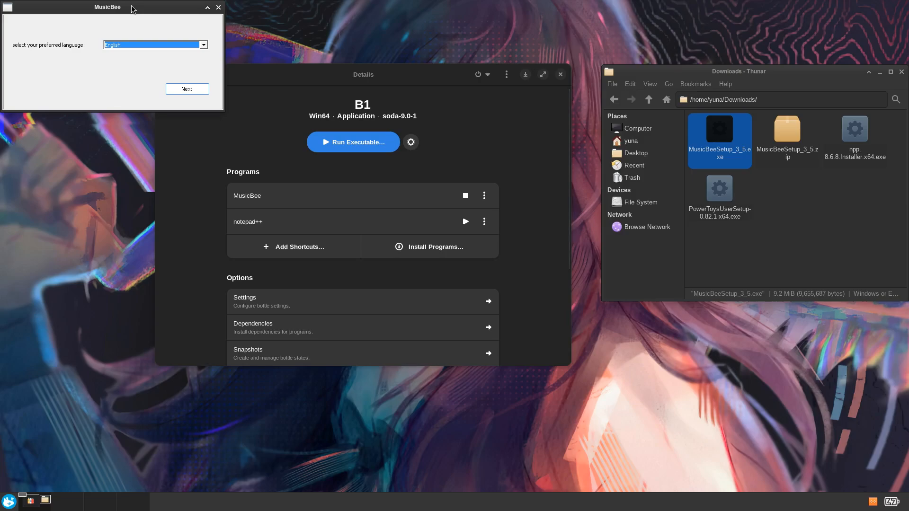
left_click_drag(132, 9, 216, 94)
left_click(282, 176)
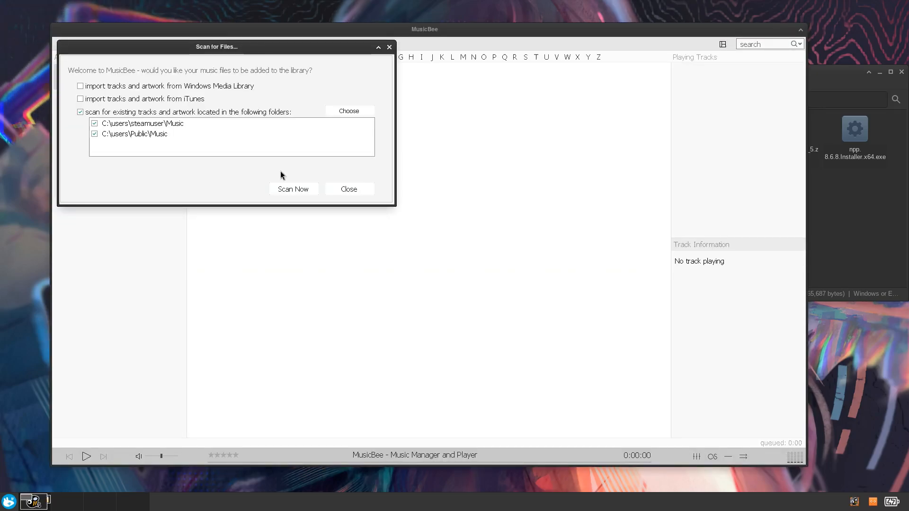
Scan C:\users\steamuser\Music and C:\users\Public\Music for tracks, dismiss the message dialogs, and close MusicBee
left_click(302, 189)
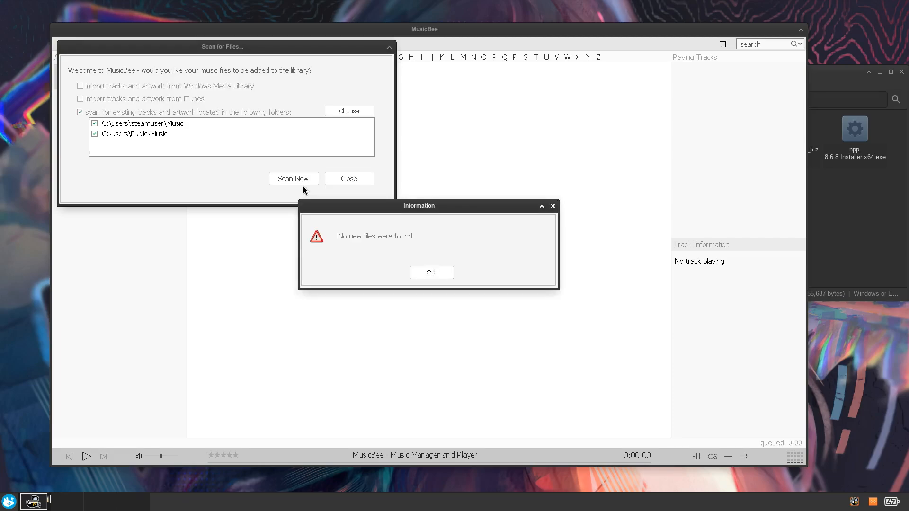
left_click(424, 272)
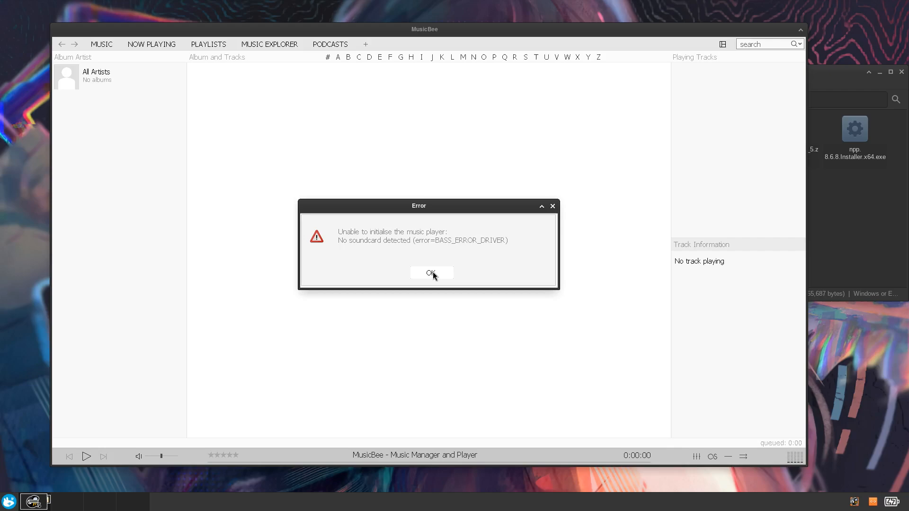
left_click(431, 273)
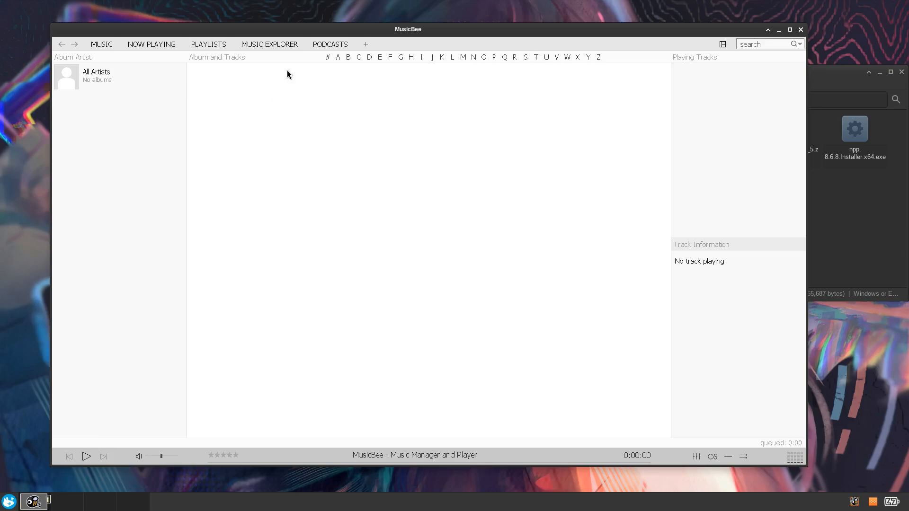
left_click(800, 30)
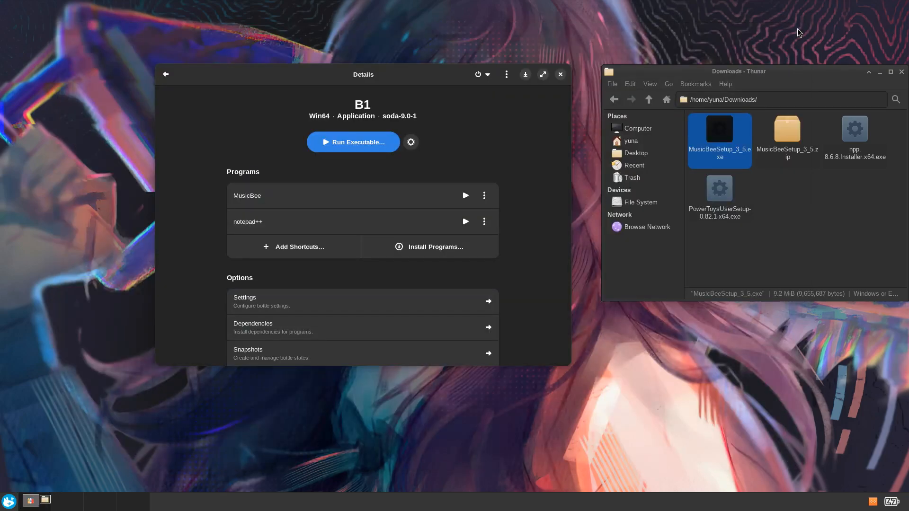
Run PowerToysUserSetup-0.82.1-x64.exe from the Downloads folder in bottle B1 and try to install PowerToys with the license terms accepted
left_click(851, 152)
left_click(786, 242)
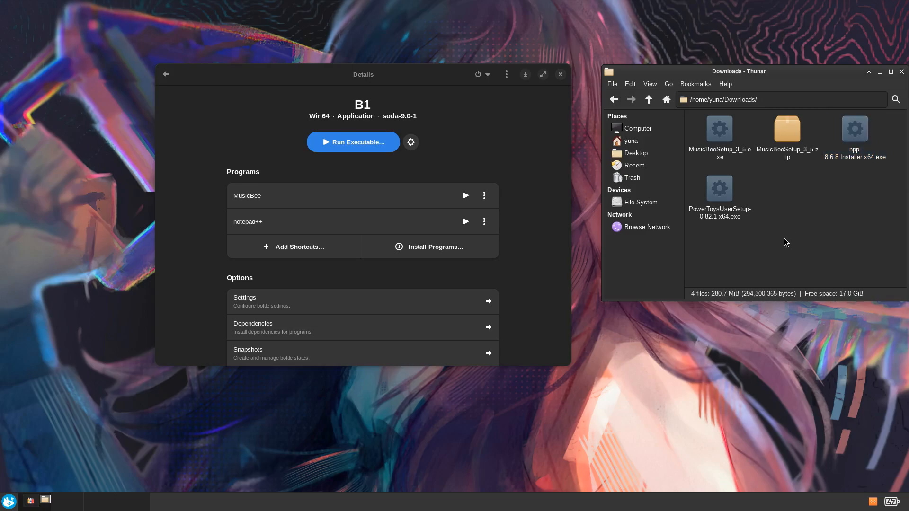
left_click(730, 196)
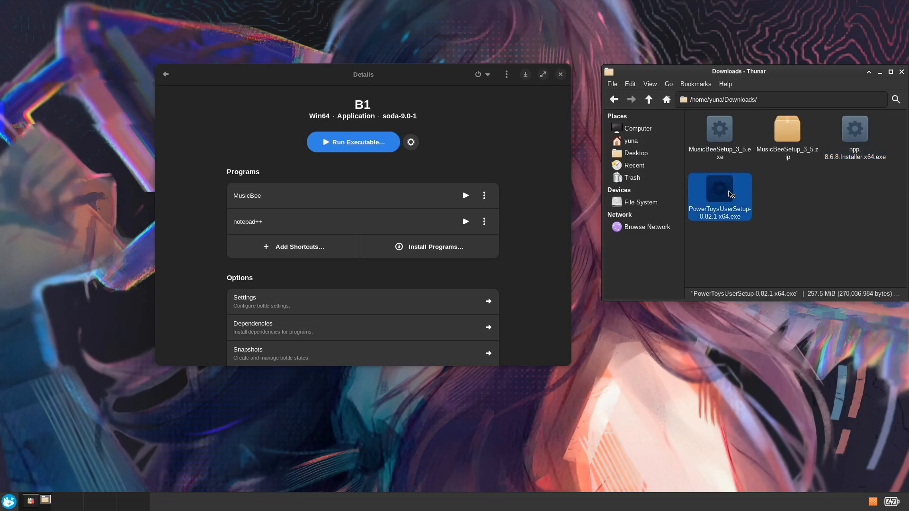
double_click(730, 194)
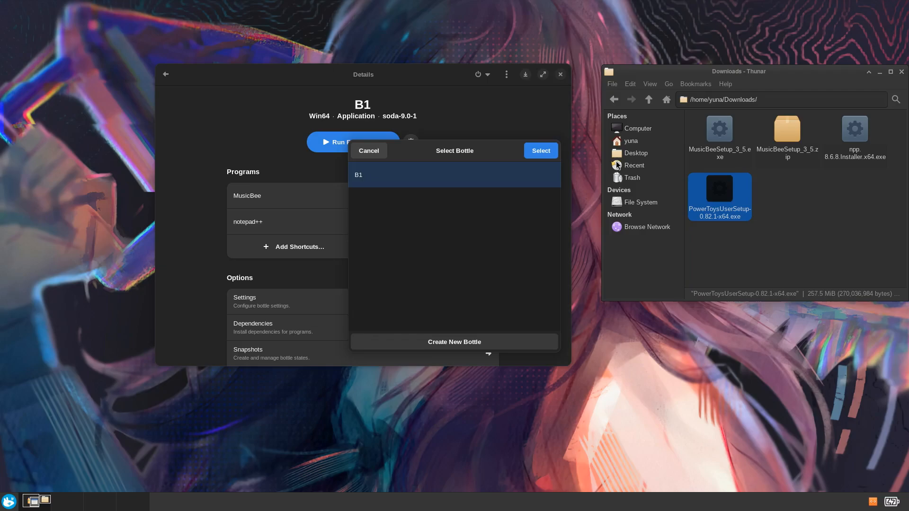
left_click(546, 155)
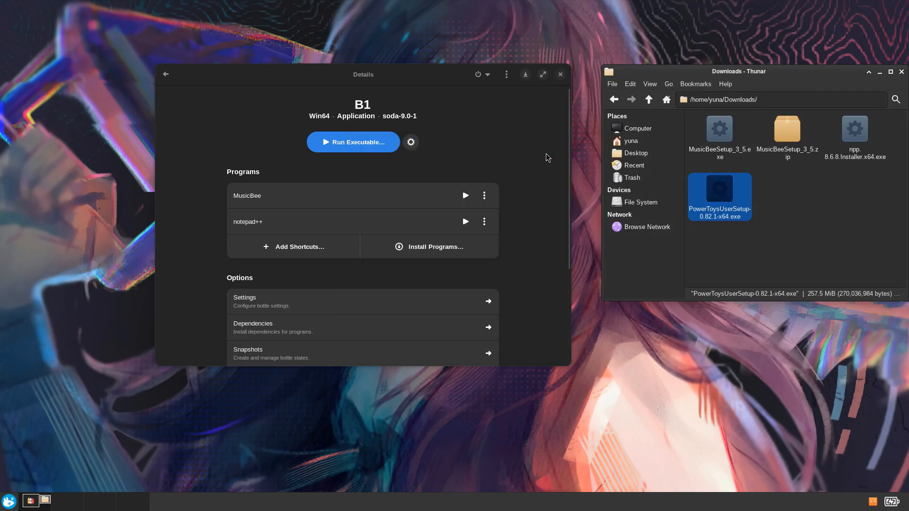
left_click(499, 302)
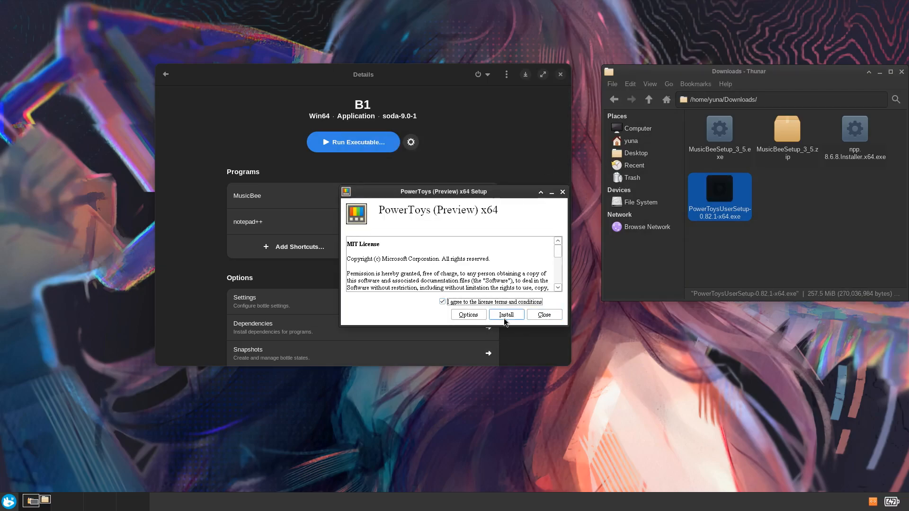
left_click(505, 315)
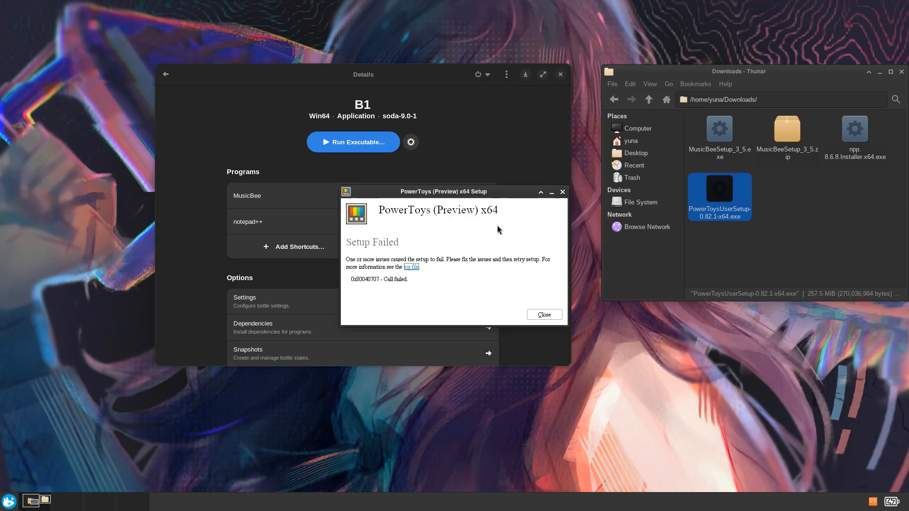
left_click(562, 192)
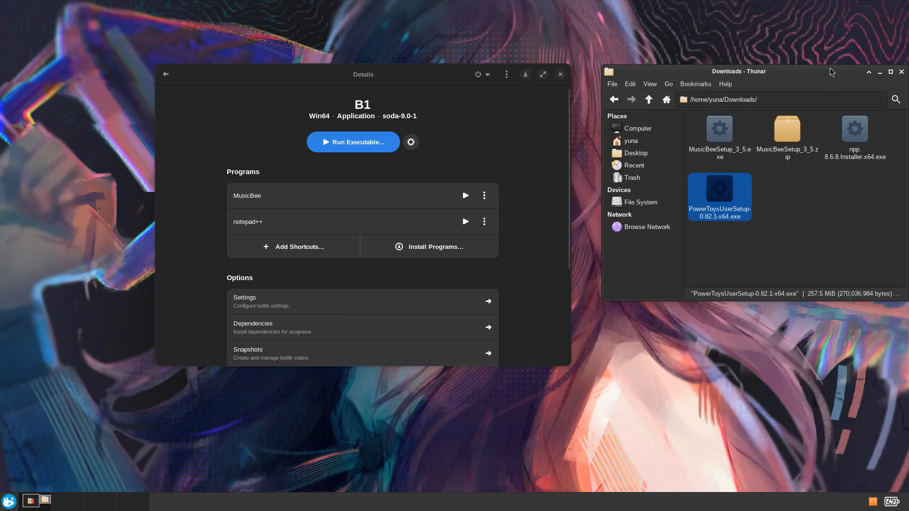
Close the Downloads file manager window and create a new bottle named B2 with the Application environment
left_click(900, 72)
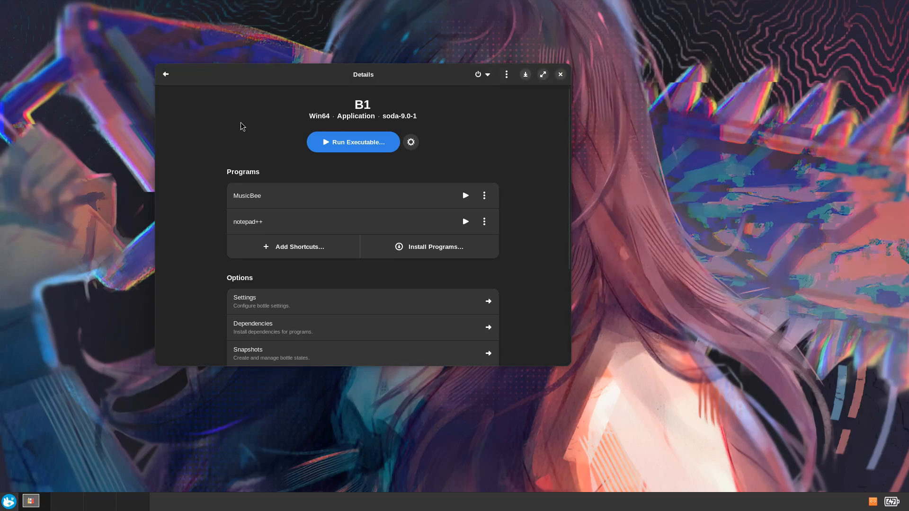
left_click(167, 76)
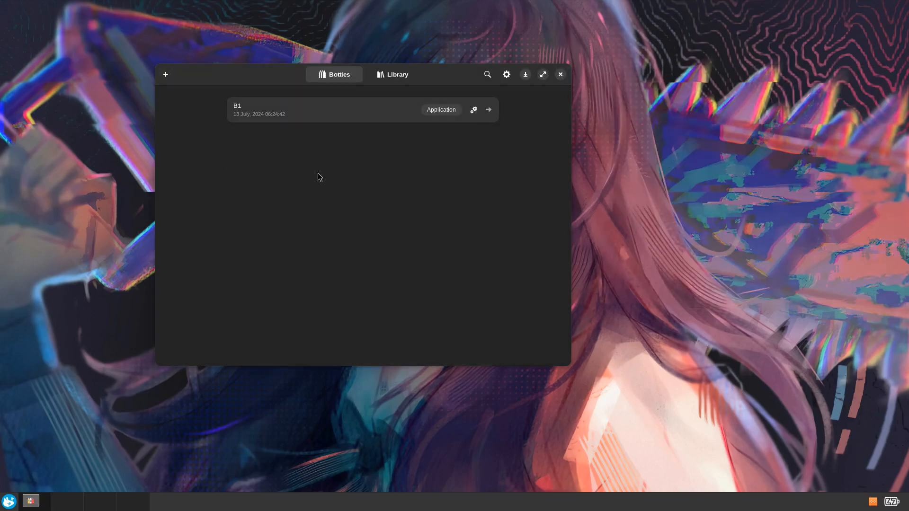
left_click(165, 72)
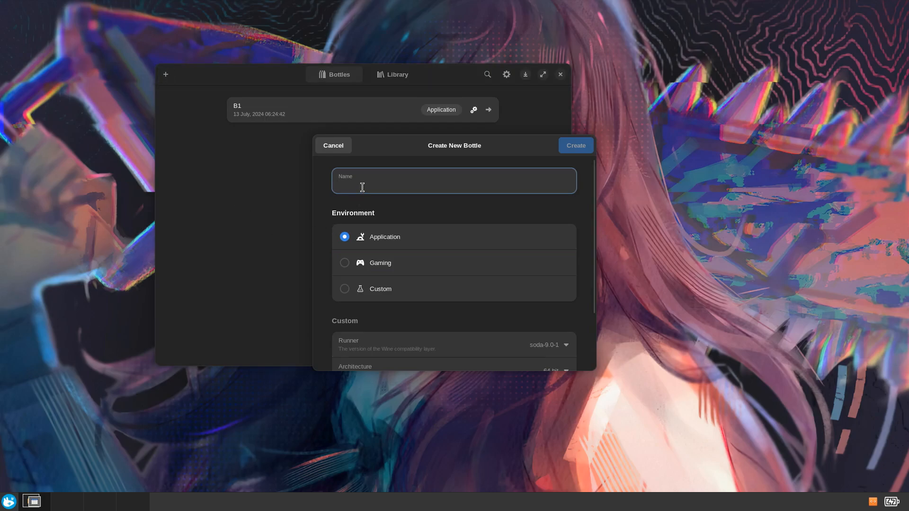
type("B2")
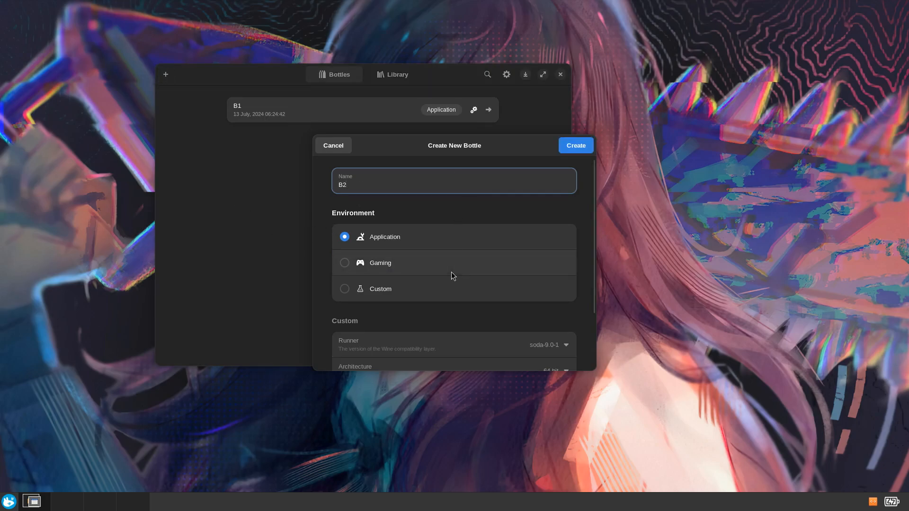
scroll(451, 272, "down", 3)
scroll(451, 271, "up", 3)
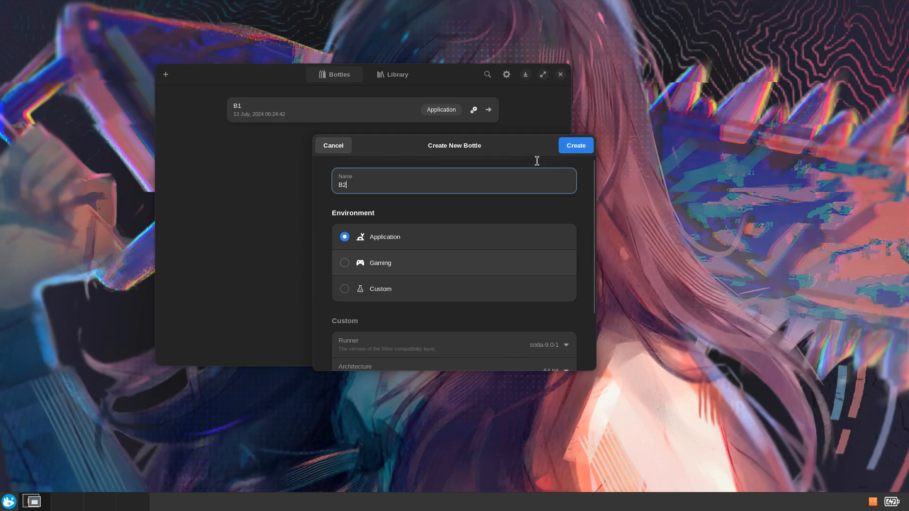
left_click(570, 148)
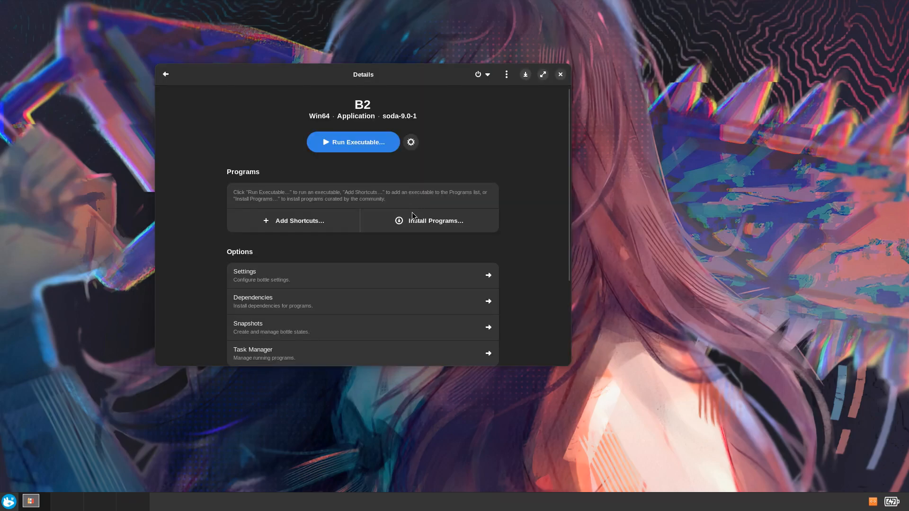
Open the community program installers for bottle B2 and maximize the Bottles window
left_click(412, 216)
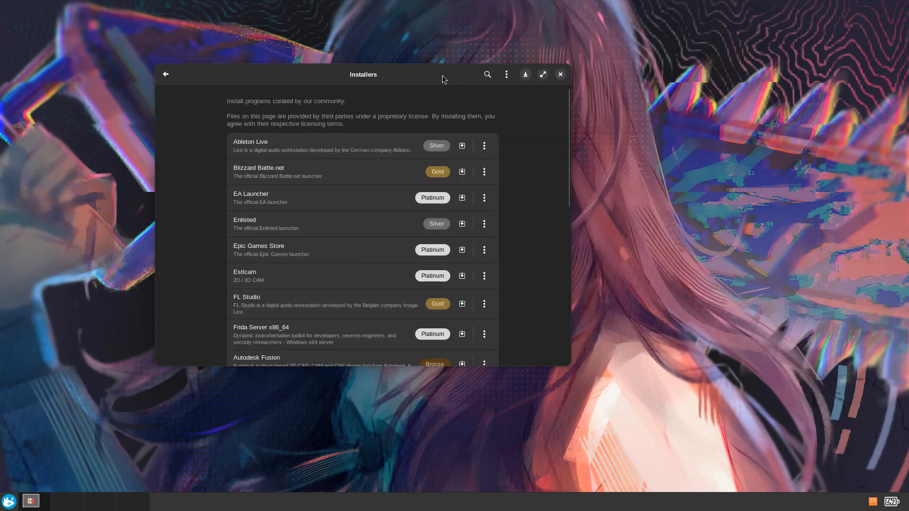
left_click_drag(443, 79, 472, 47)
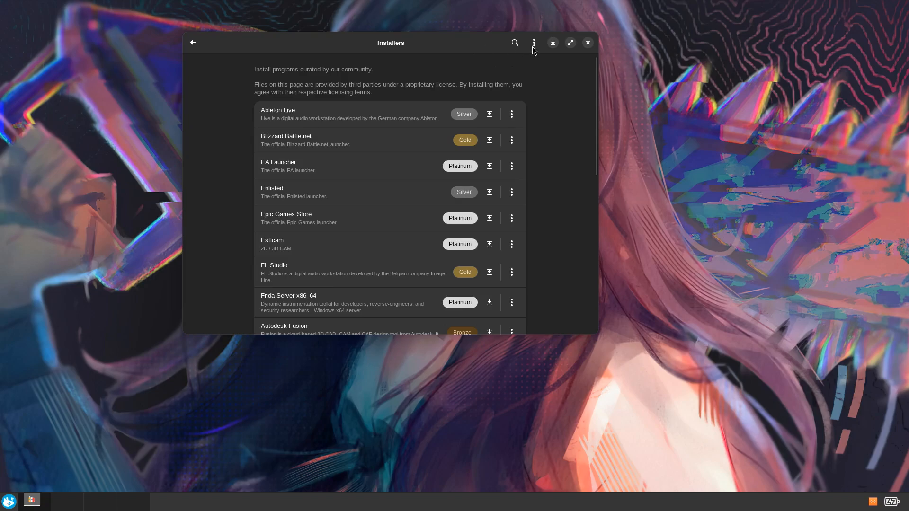
left_click(570, 43)
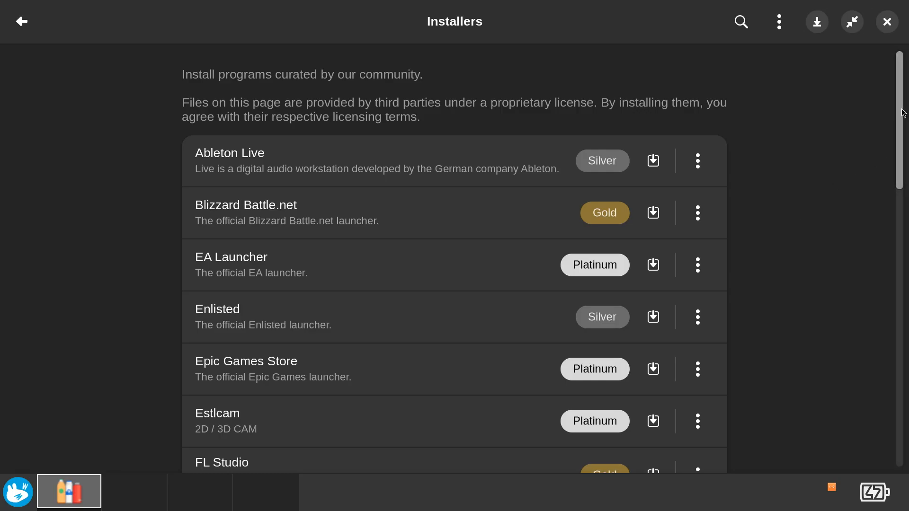
Try to install FL Studio in bottle B2 from the community installers, and close the installer dialog
scroll(901, 114, "down", 1)
scroll(824, 187, "down", 4)
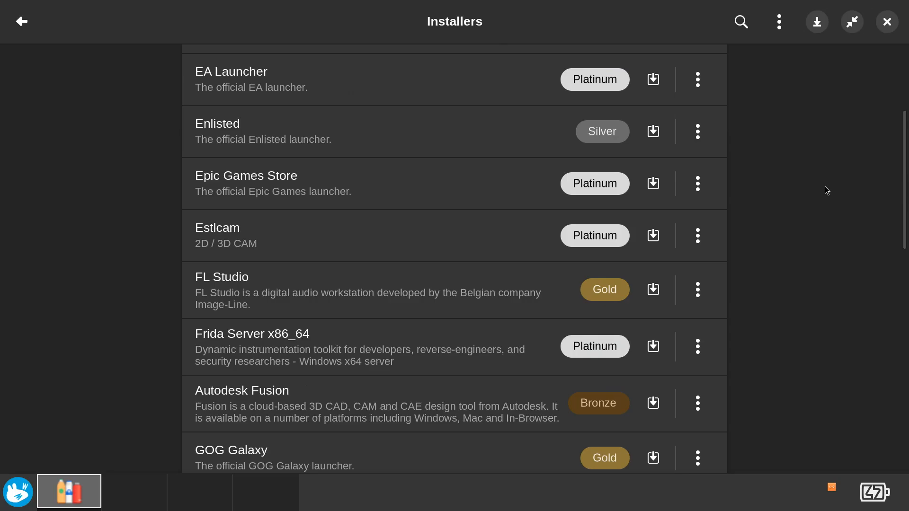
scroll(824, 188, "down", 5)
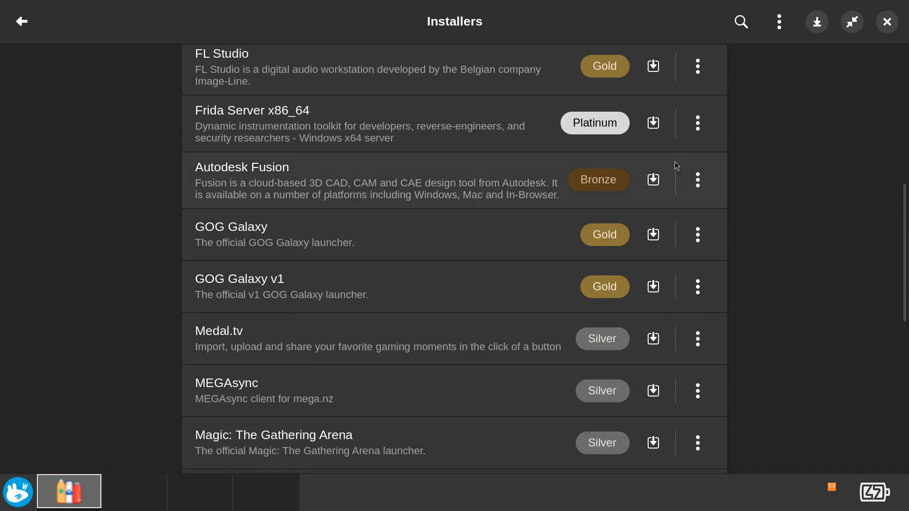
left_click(657, 63)
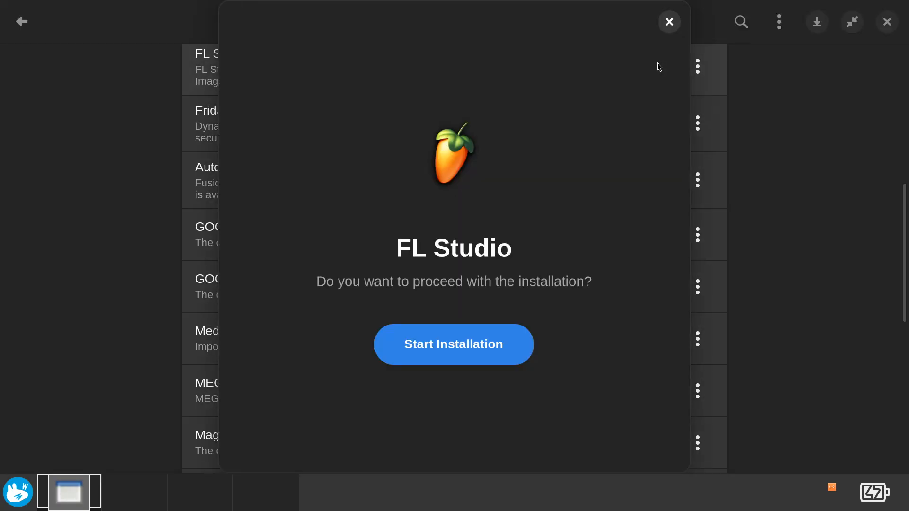
left_click(483, 340)
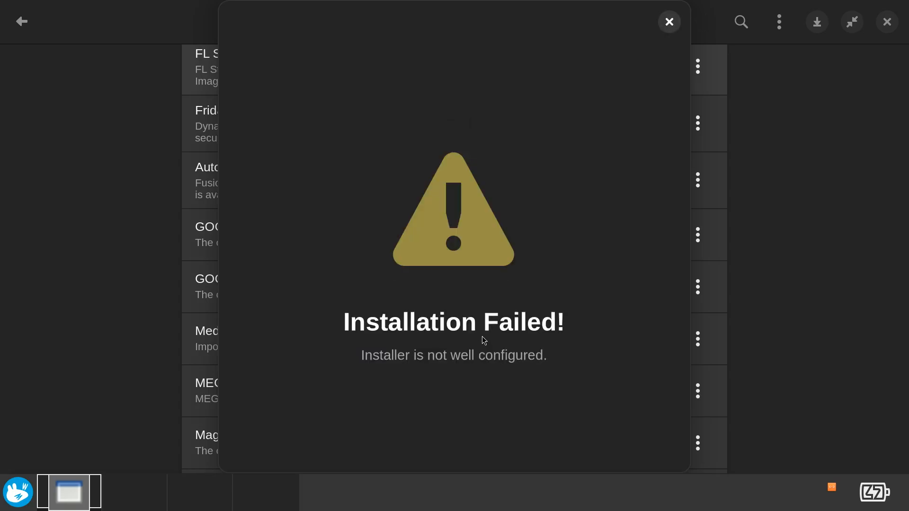
left_click(668, 22)
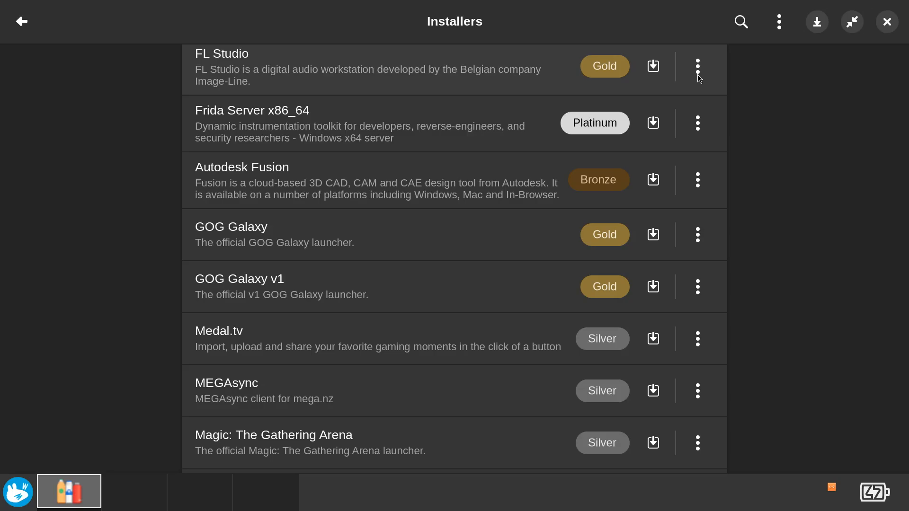
Install the Epic Games Store in bottle B2 from the community installers
scroll(697, 75, "up", 3)
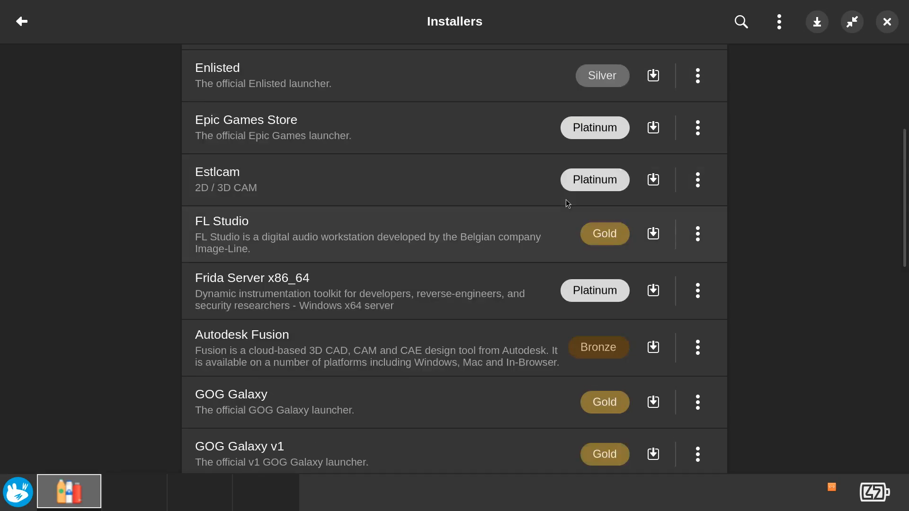
left_click(654, 126)
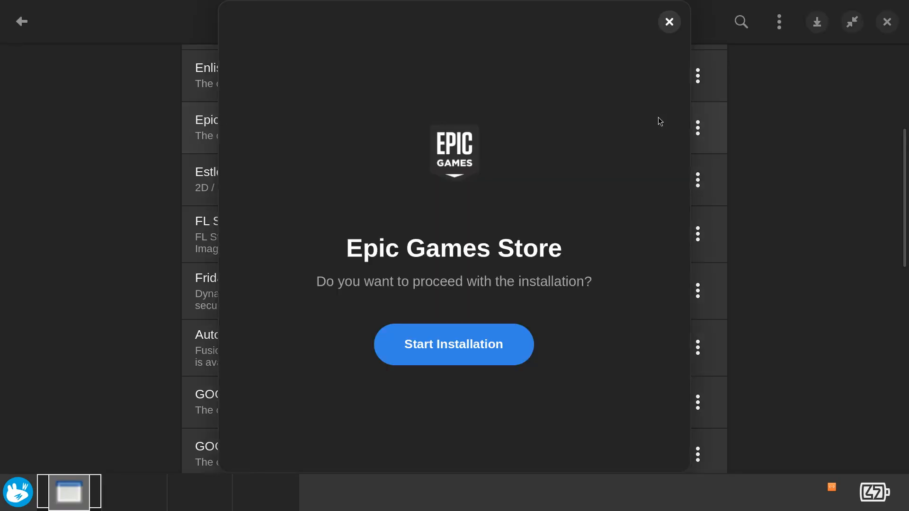
left_click(470, 345)
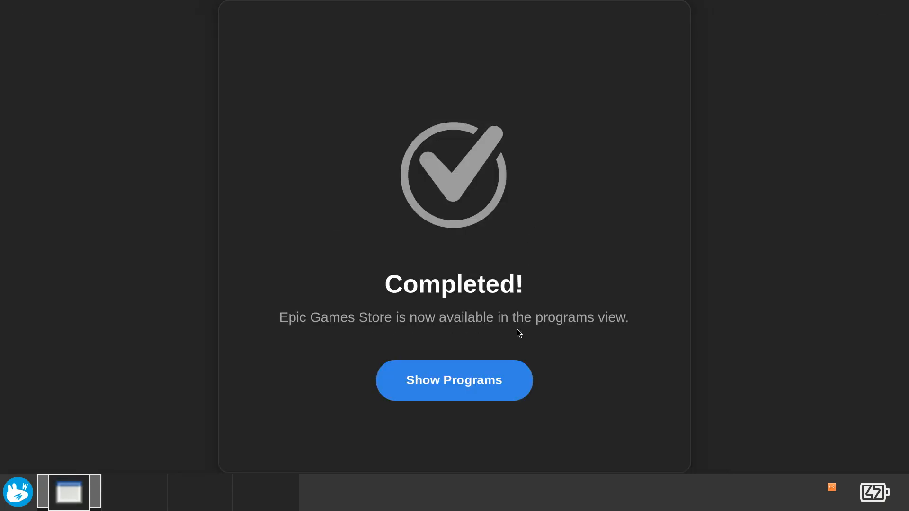
Launch the Epic Games Store from bottle B2's programs and continue with its required update, shifting its window slightly
left_click(454, 380)
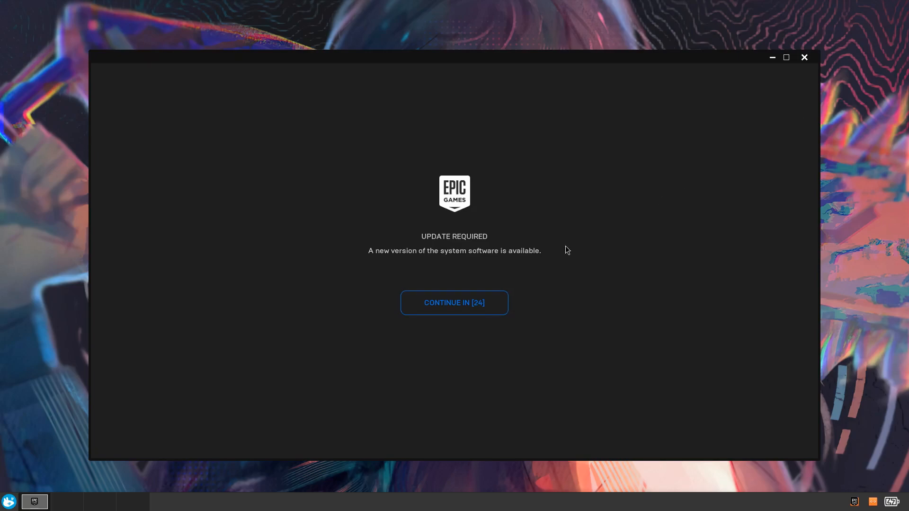
left_click(458, 303)
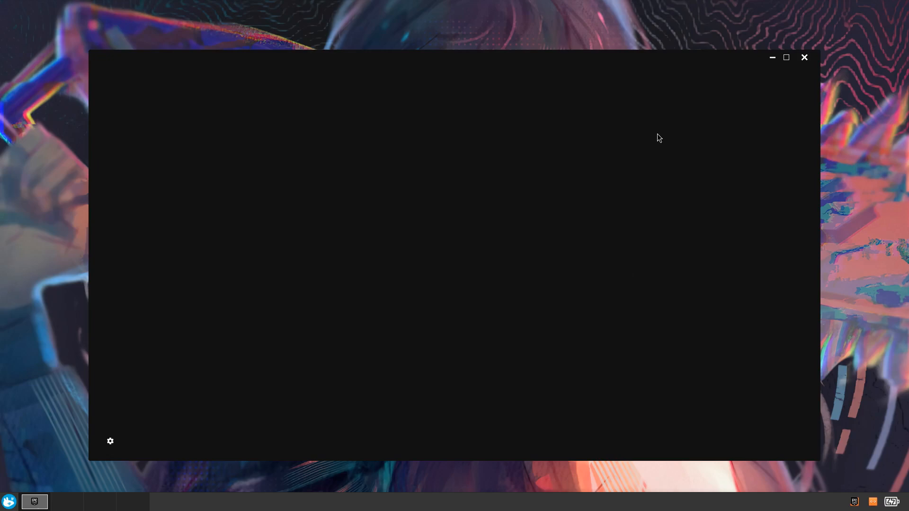
left_click_drag(543, 58, 536, 53)
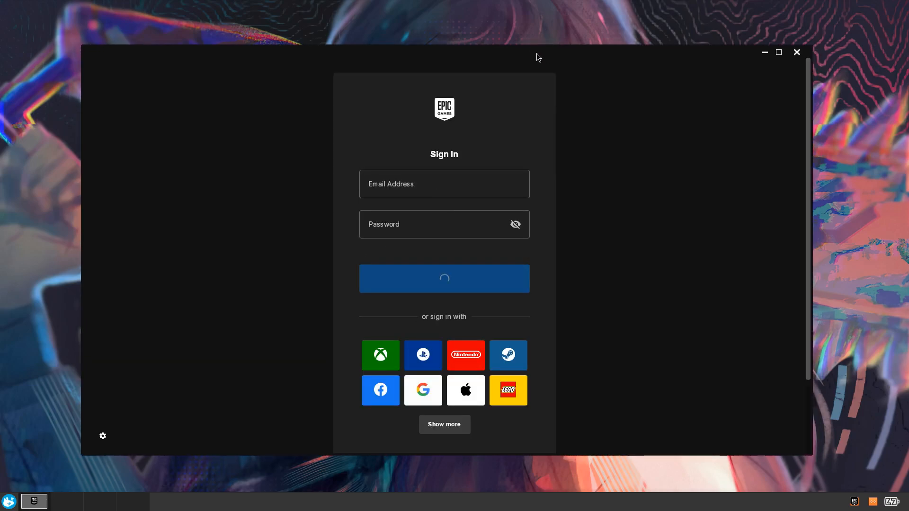